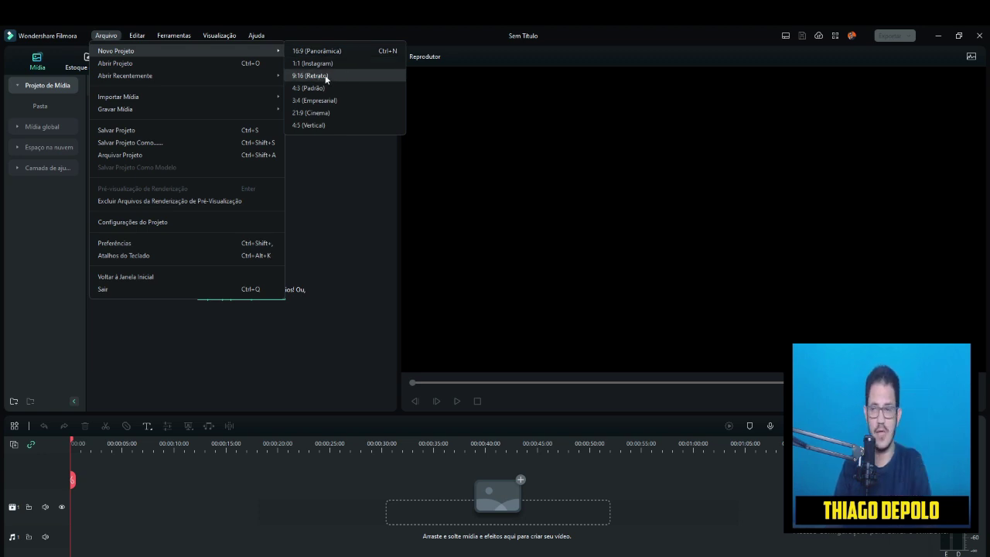
Create a new 9:16 (Retrato) project and accept its project settings at 1080x1920 and 25 fps
click(325, 77)
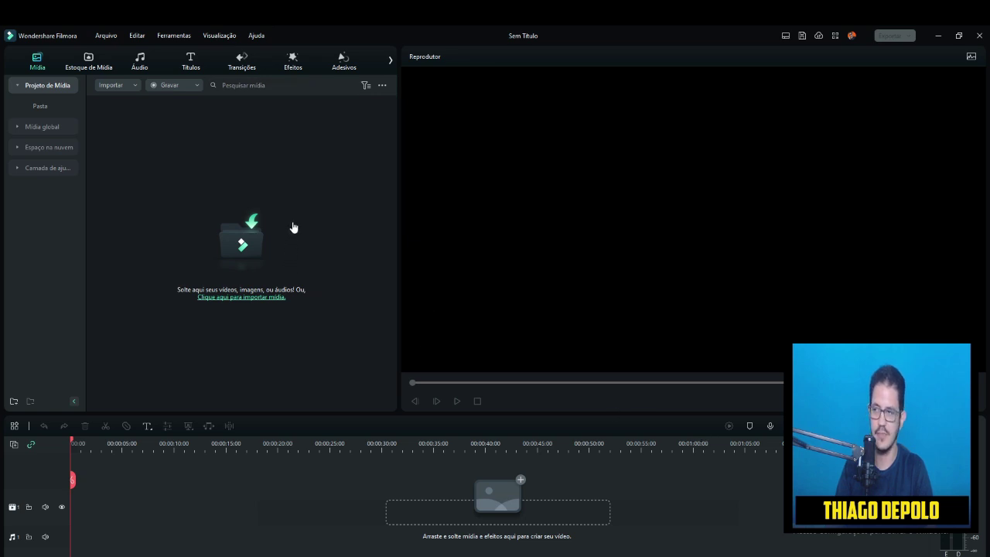
click(107, 35)
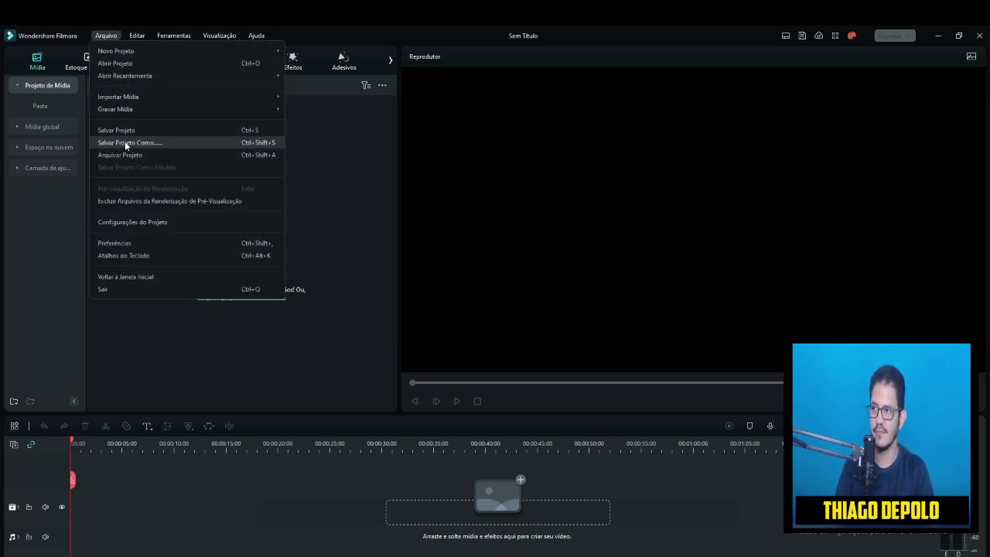
click(136, 223)
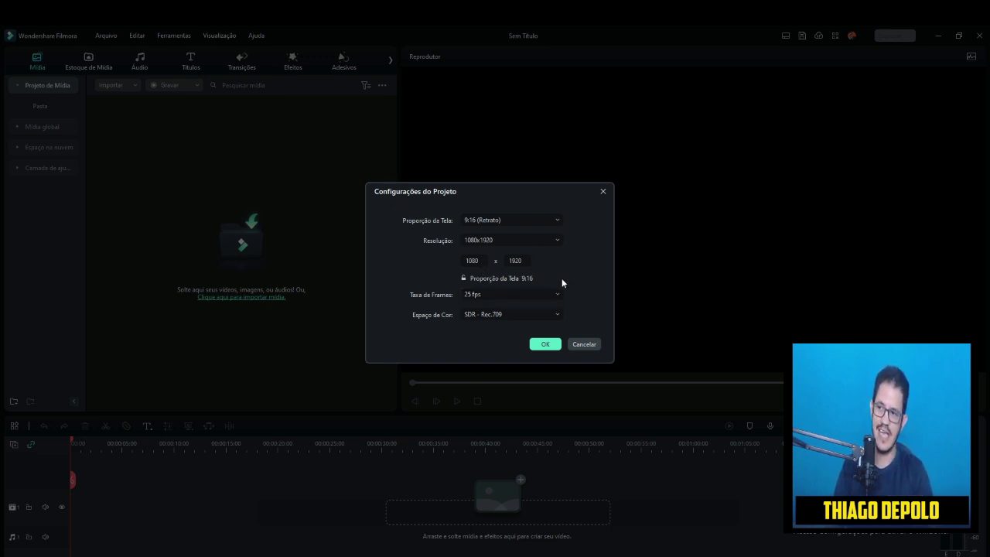
click(550, 347)
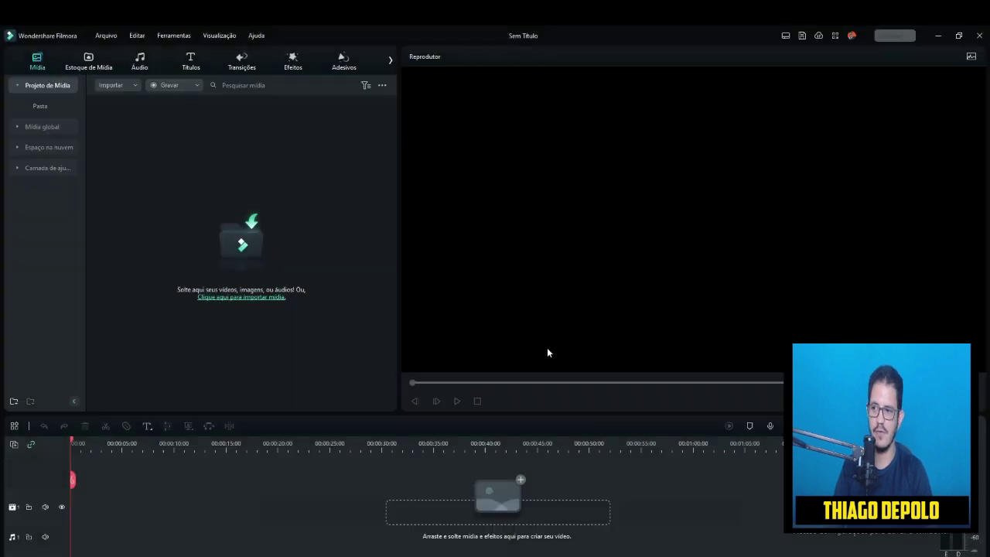
click(245, 246)
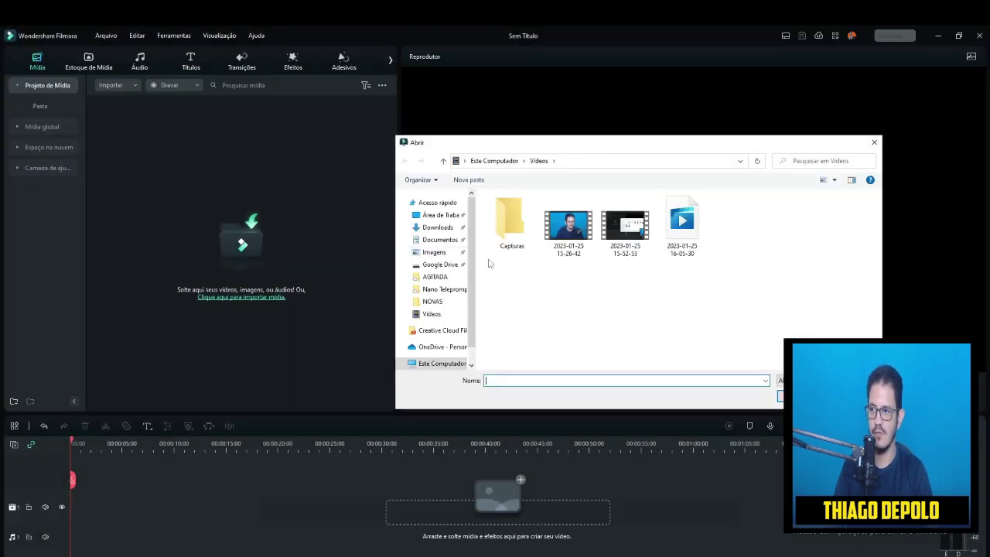
double_click(568, 226)
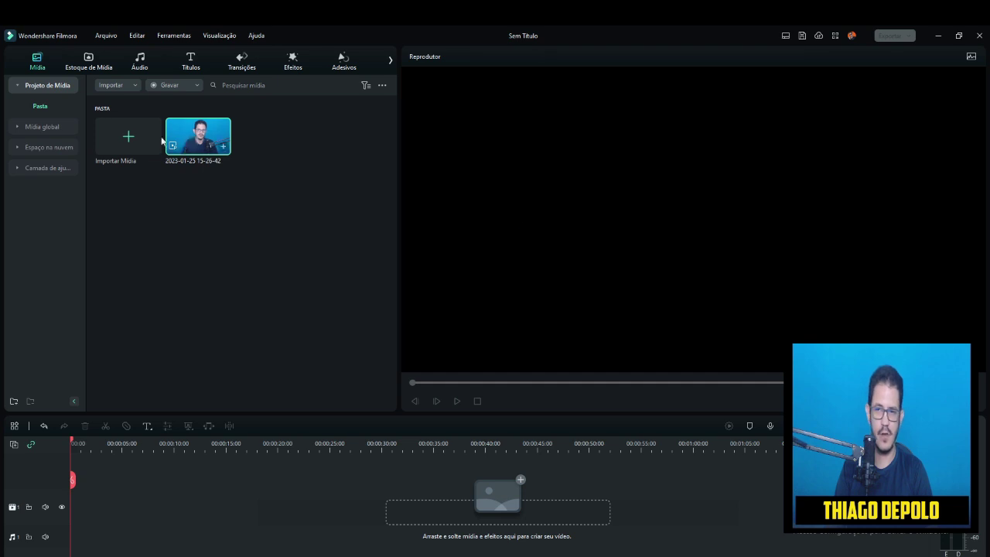
drag(201, 138, 78, 514)
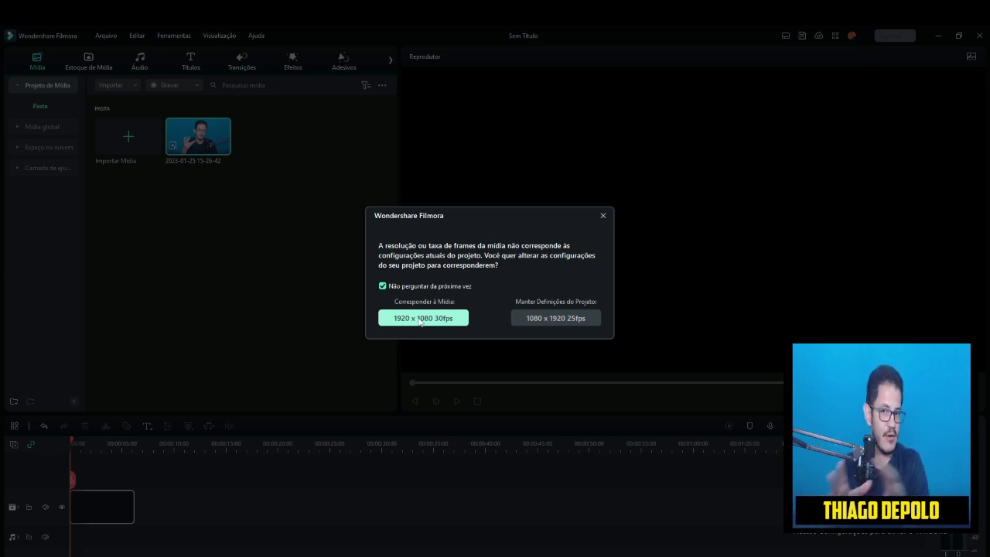
click(563, 321)
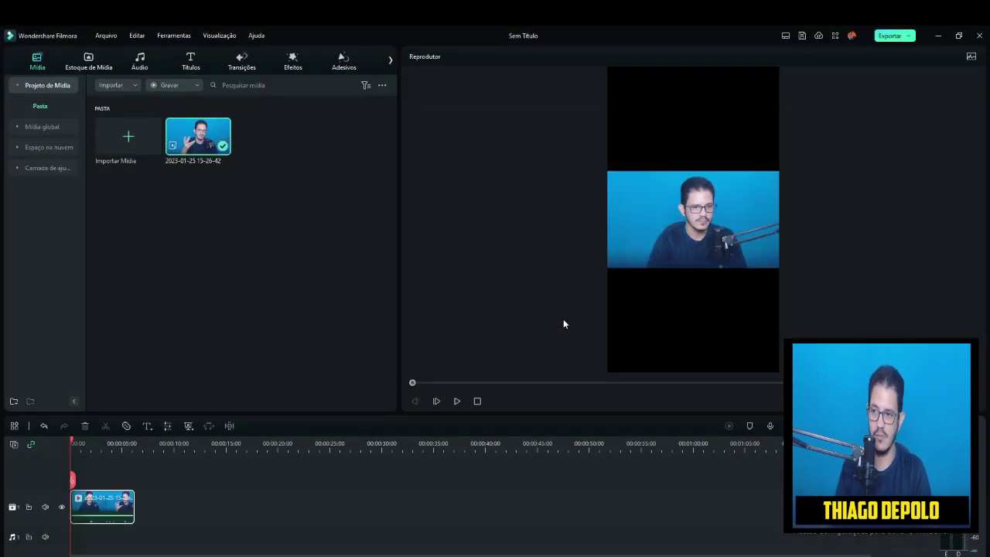
Enlarge the video clip in the preview to about 309% so it fills the vertical frame with the speaker centred
click(651, 229)
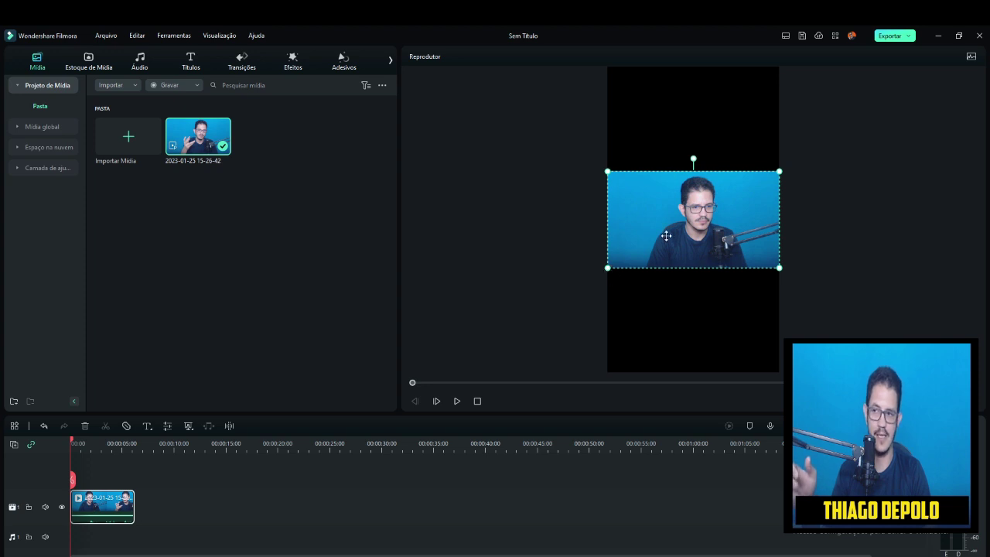
drag(607, 268, 479, 370)
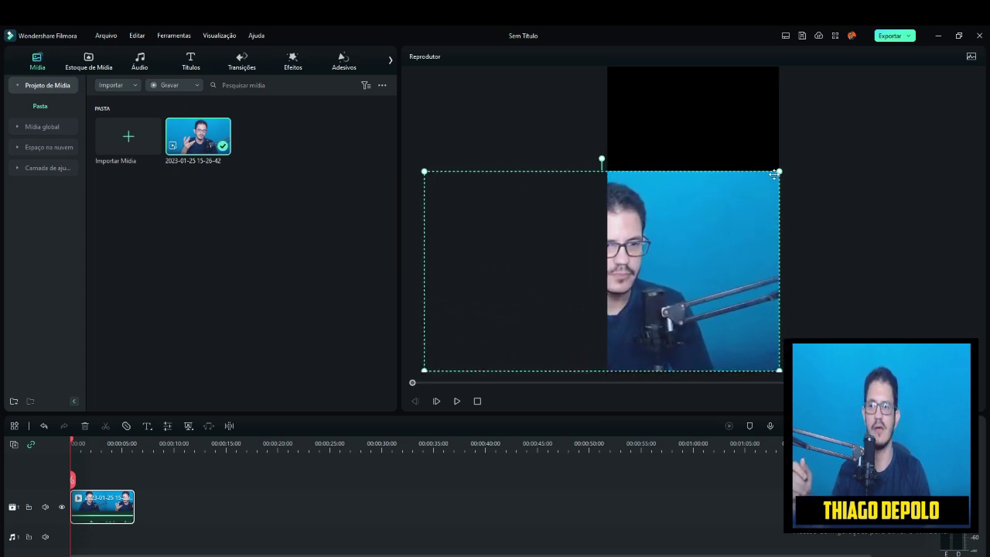
drag(774, 174, 856, 84)
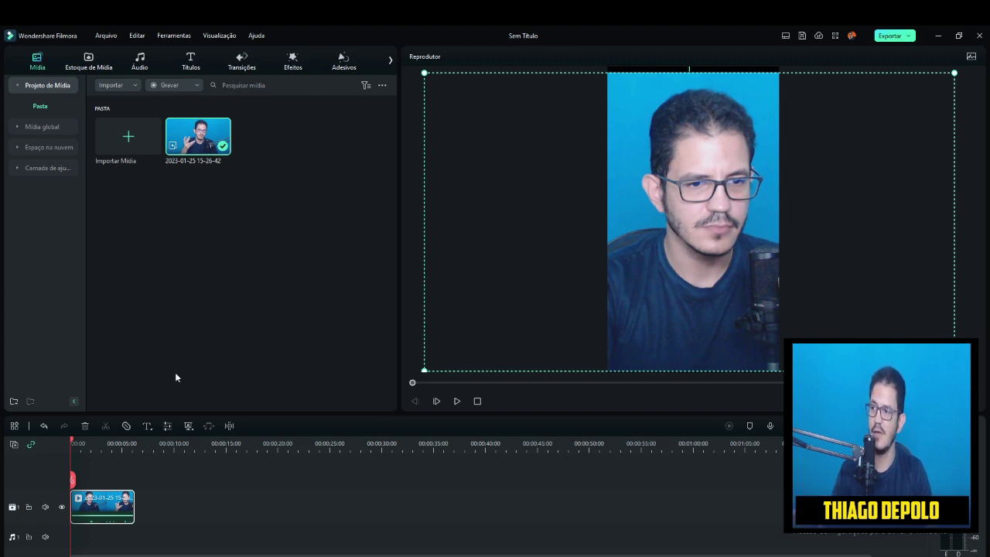
Add a basic title above the video and set its text to "Como criar um Shorts com o filmora 12"
click(147, 425)
click(194, 445)
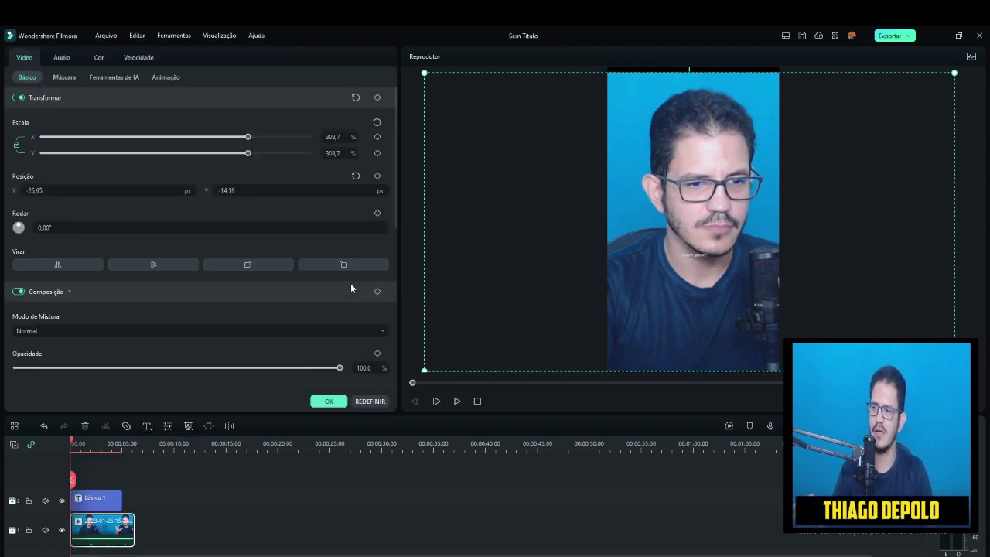
scroll(323, 310, down, 3)
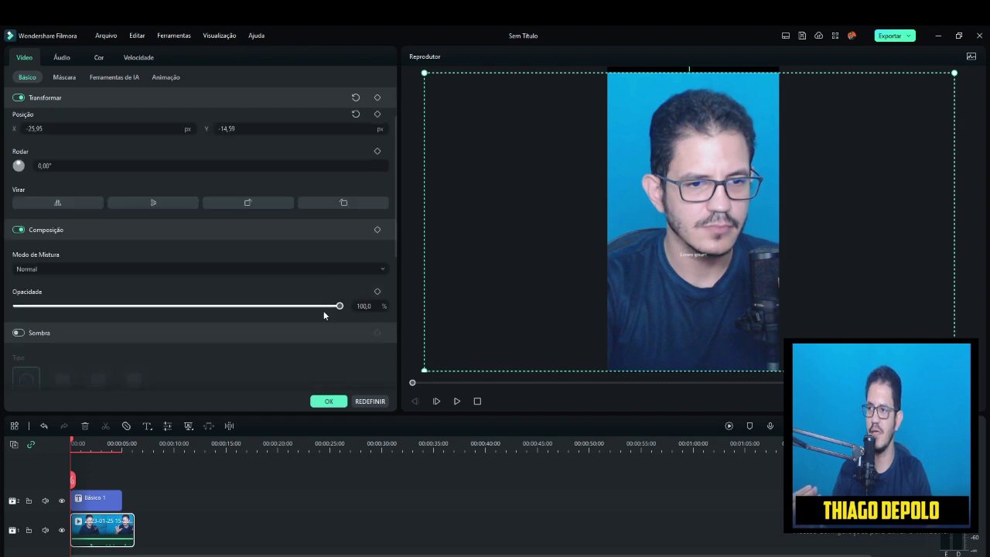
click(101, 498)
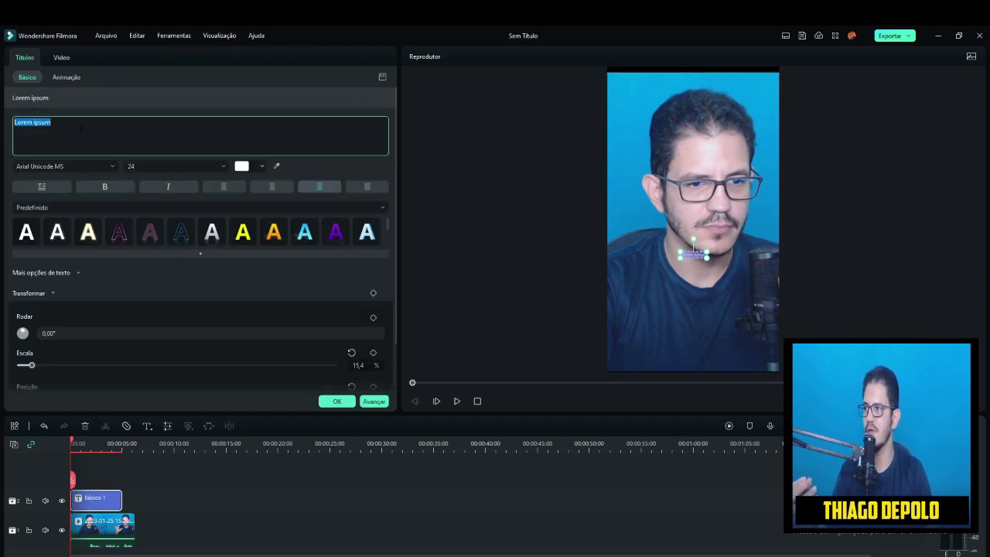
text(Como )
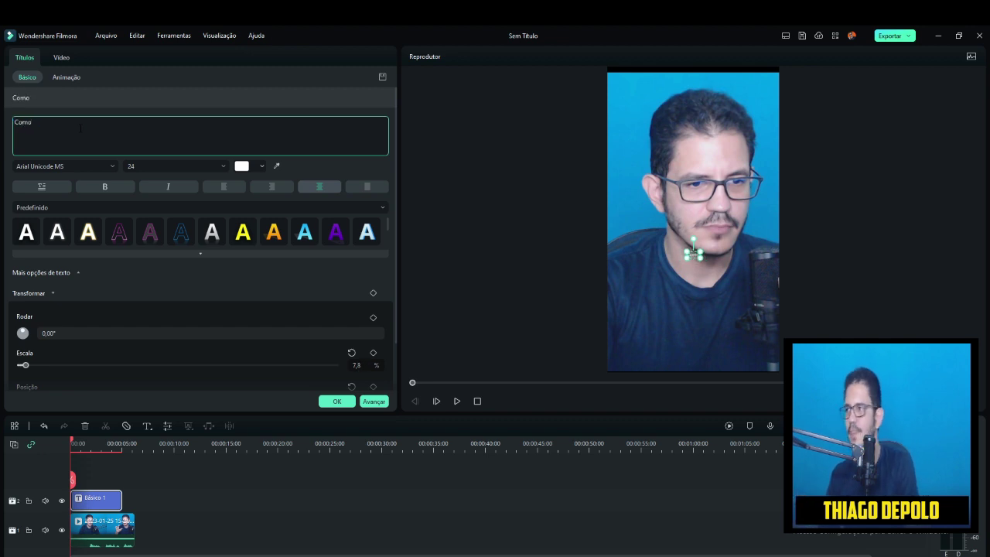
text(criar um Shor)
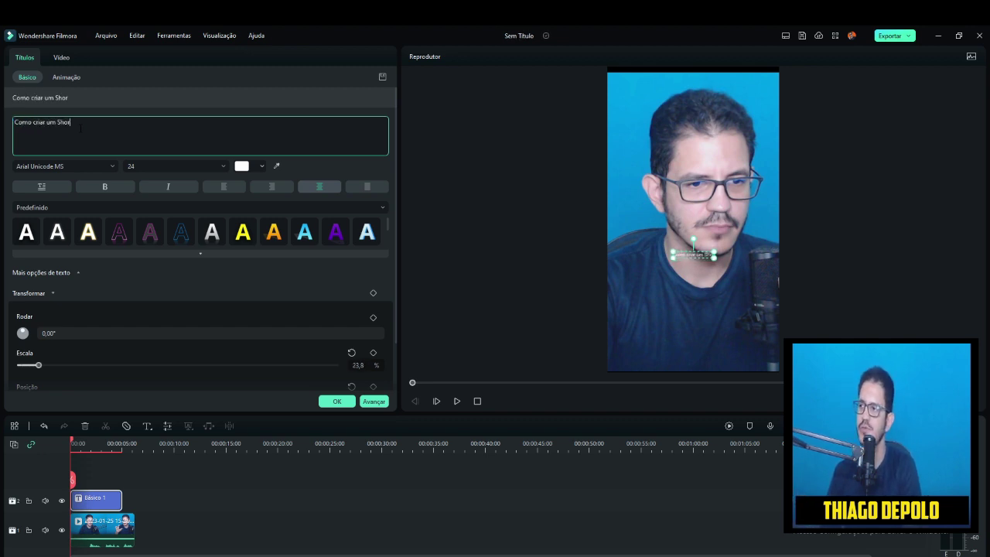
text(ts p)
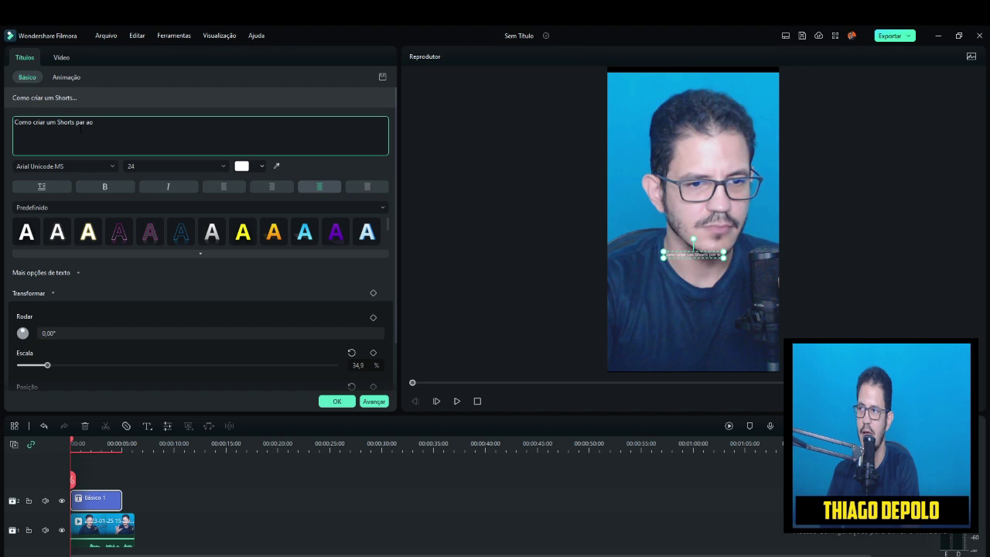
key(BackSpace)
text(com o)
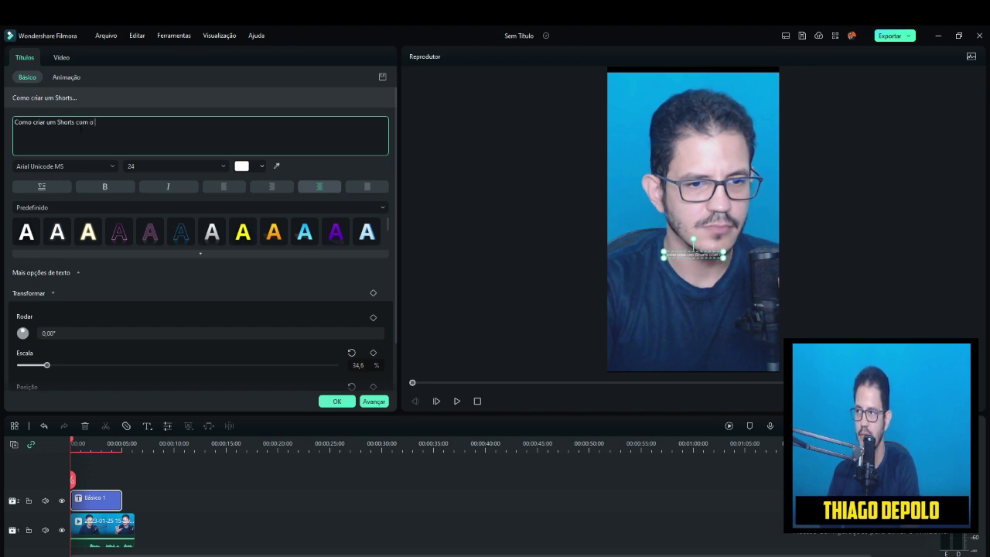
text( filmora 12)
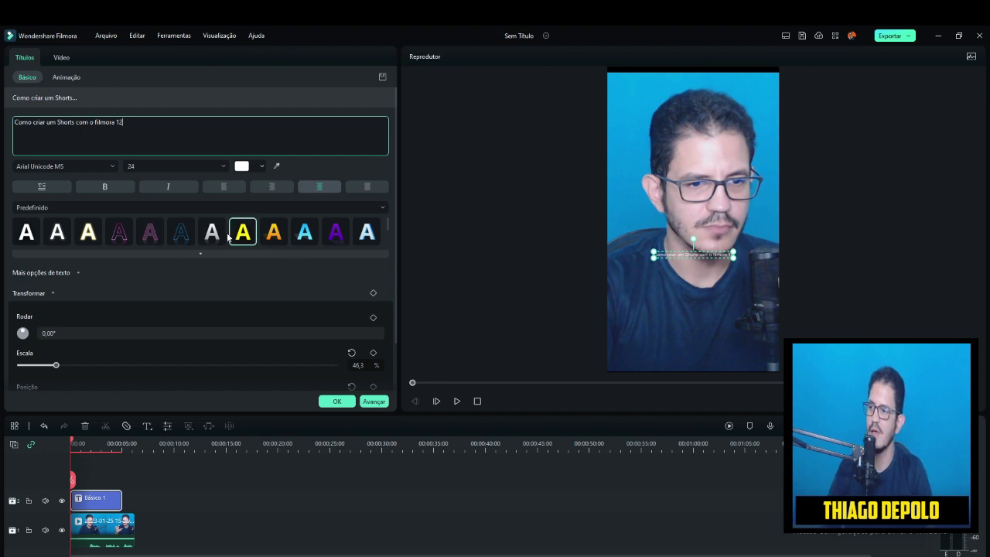
Set the title's font to Bebas Neue and its size to 80
click(245, 209)
click(93, 166)
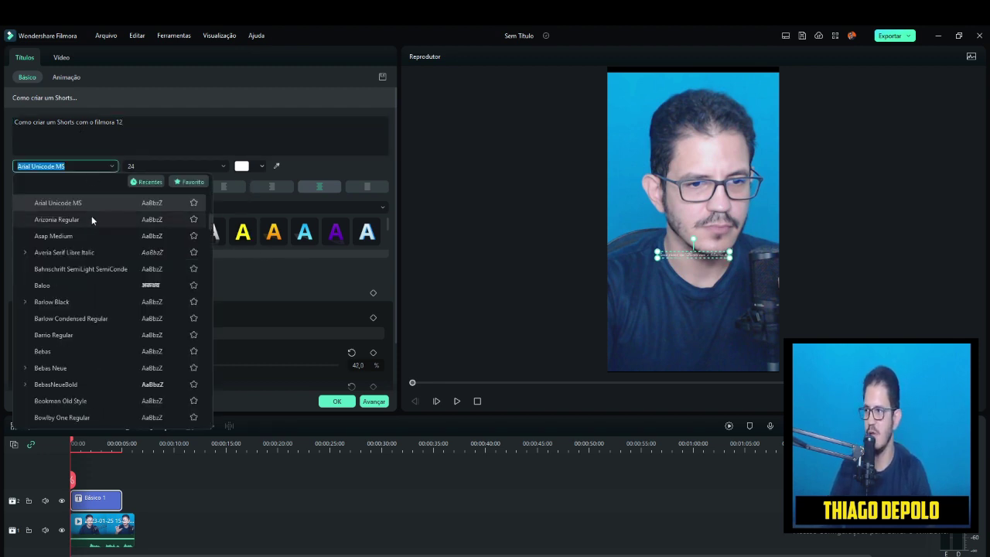
click(51, 219)
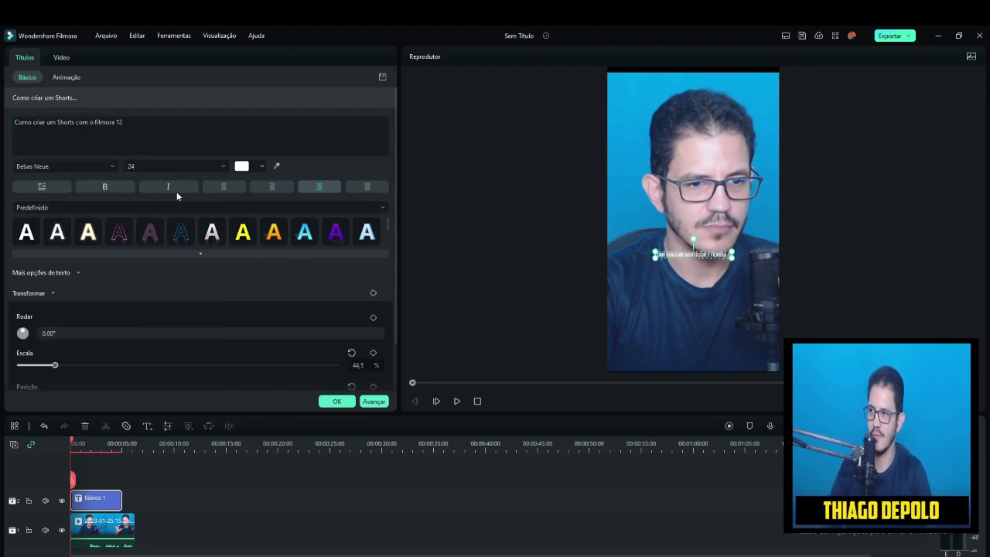
click(209, 166)
click(226, 166)
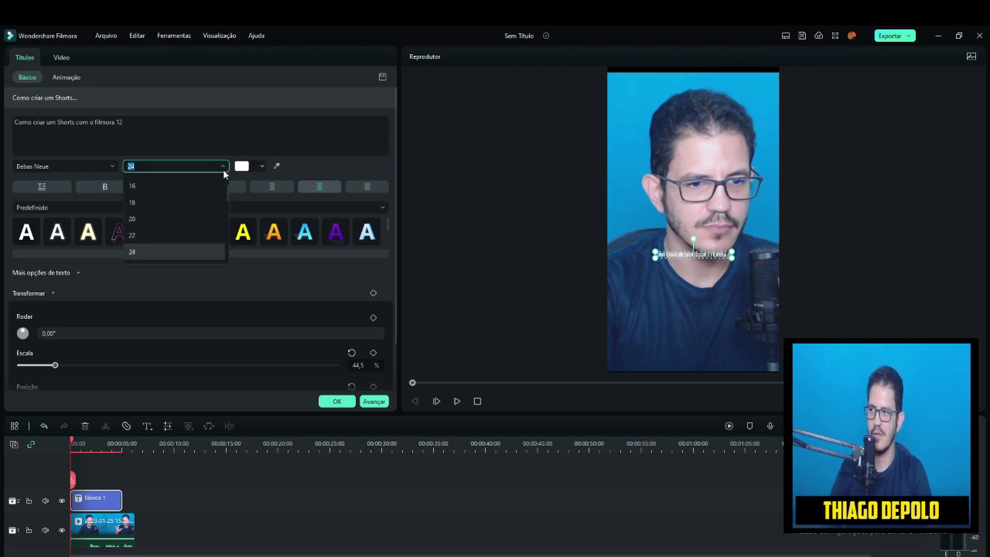
click(157, 245)
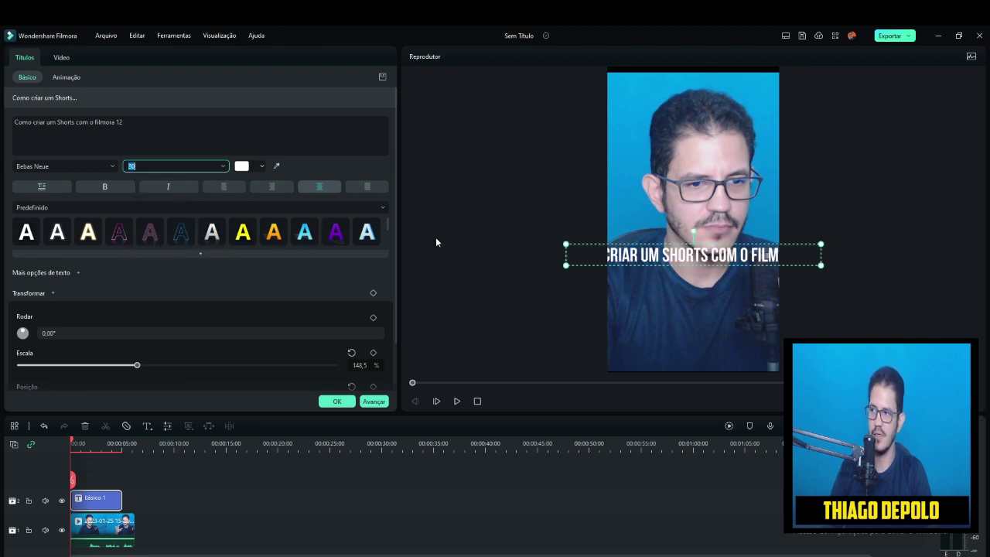
Apply the yellow text preset, then shrink the title to fit the frame's width and place it near the frame's lower edge
click(243, 232)
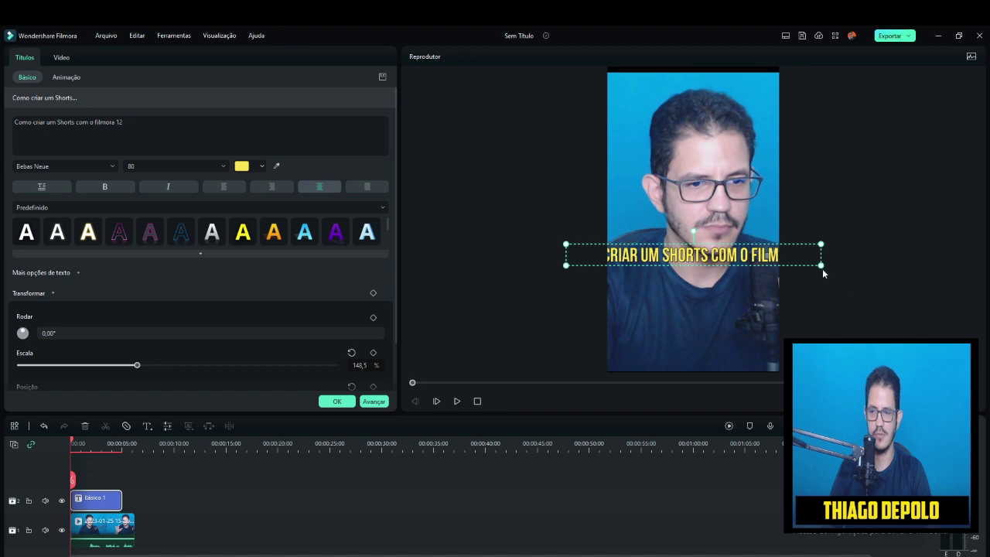
drag(822, 269, 771, 341)
click(338, 398)
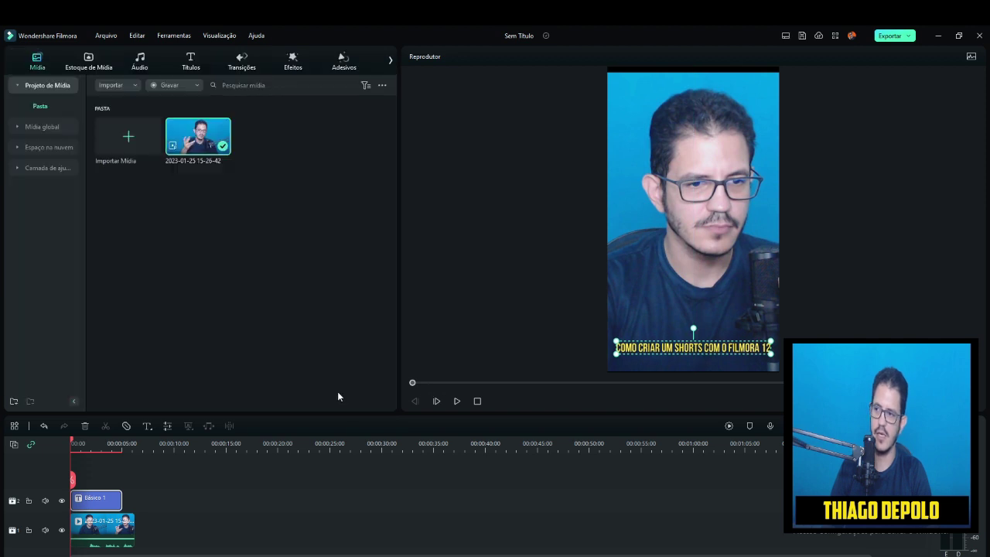
Import the song "Above and Beyond" from the AGITADA music folder on Google Drive and place it on the audio track at the start
double_click(213, 250)
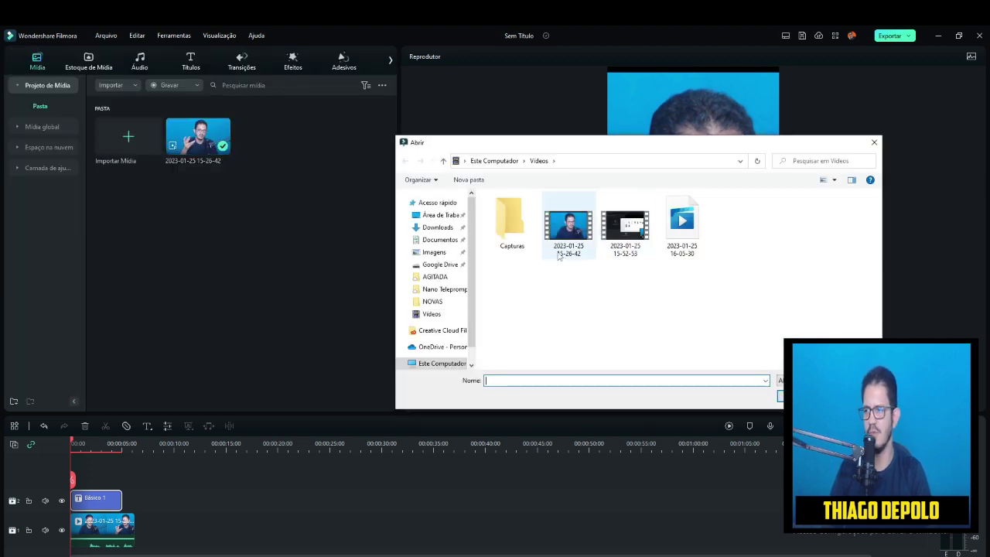
click(435, 263)
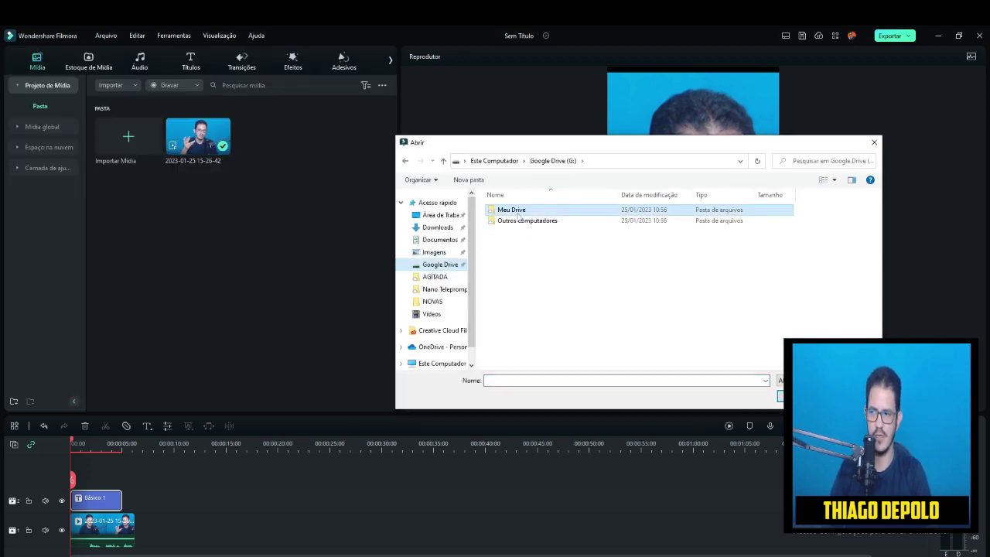
double_click(516, 210)
double_click(557, 213)
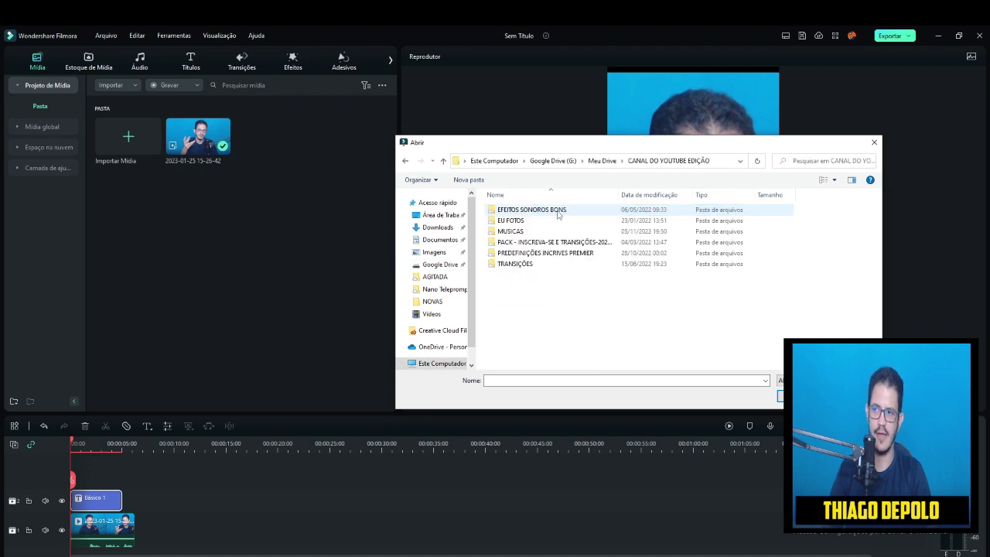
double_click(515, 233)
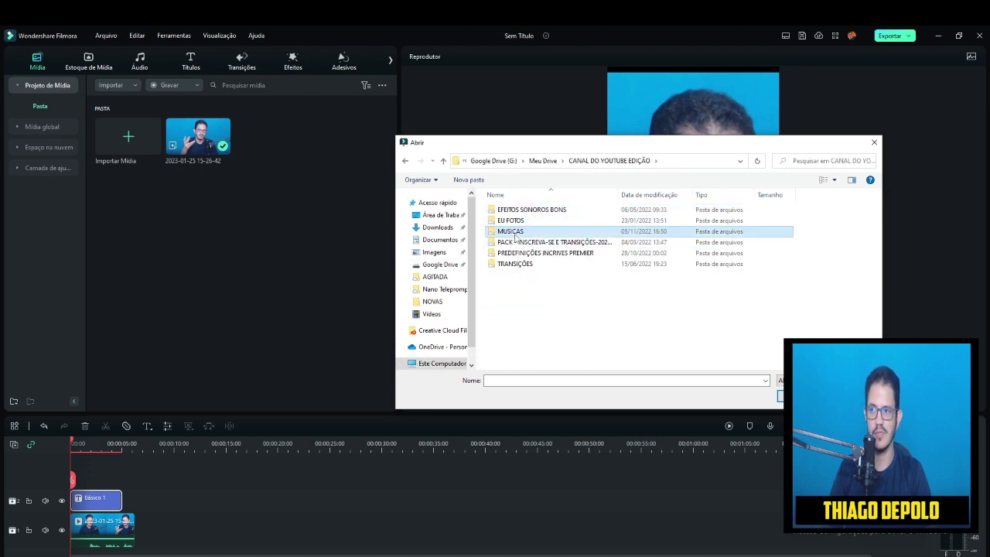
double_click(526, 211)
double_click(526, 215)
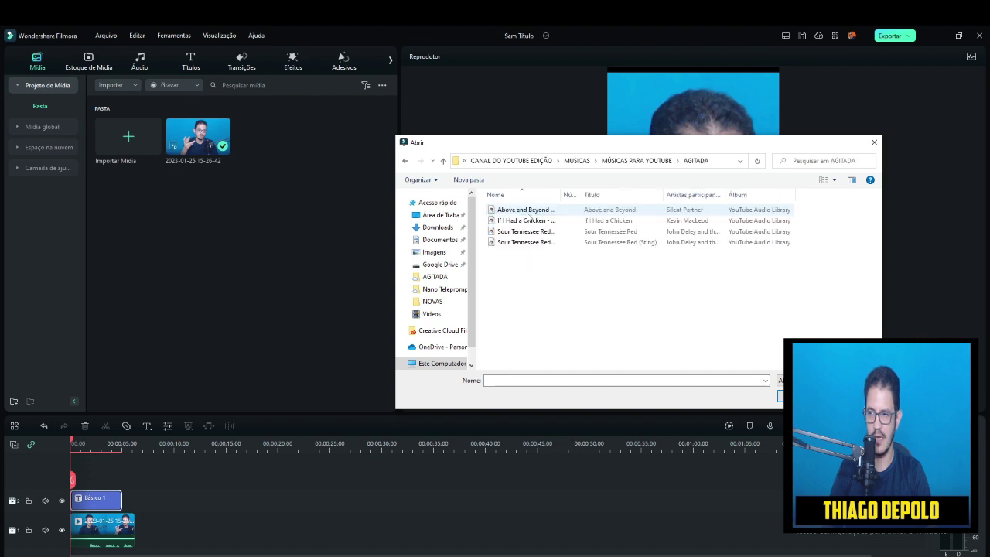
double_click(525, 211)
drag(270, 157, 76, 522)
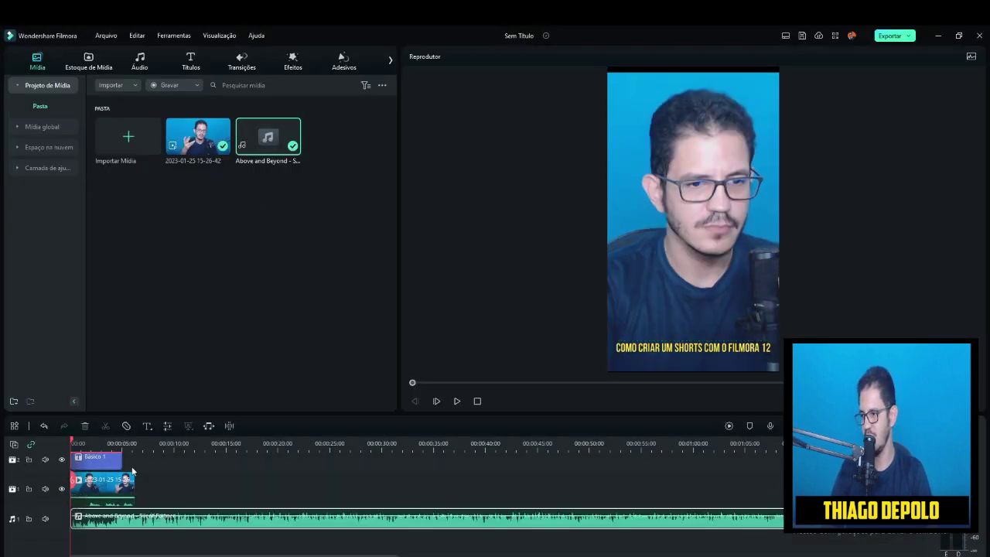
Split the video clip just before the speech starts, at about 1:19, and delete the part before the cut
scroll(232, 456, up, 4)
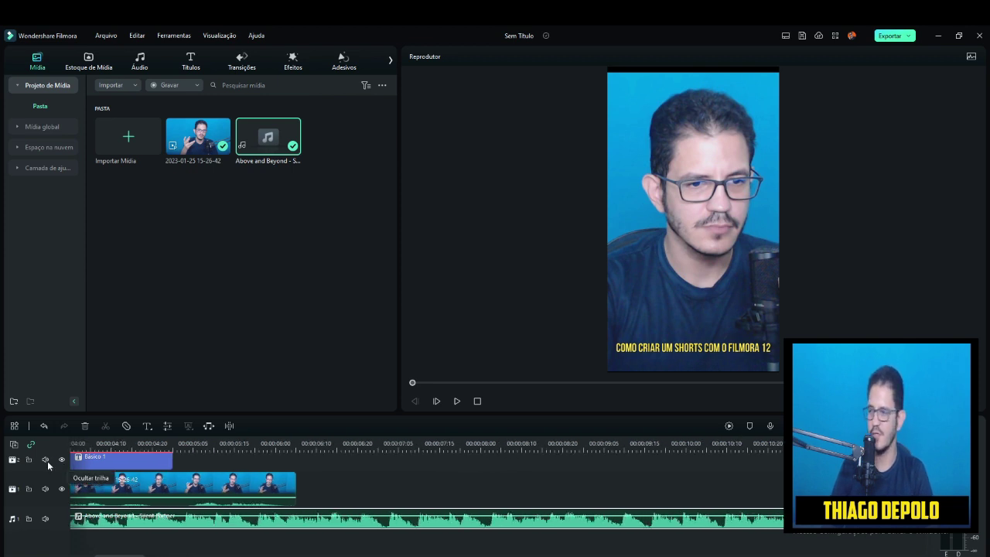
drag(43, 469, 71, 426)
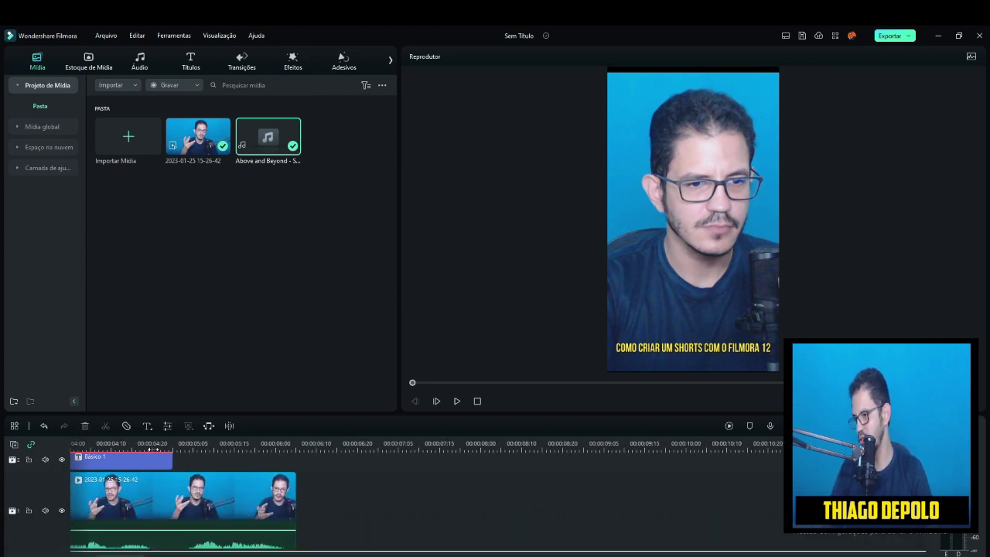
scroll(243, 494, down, 2)
scroll(242, 494, up, 5)
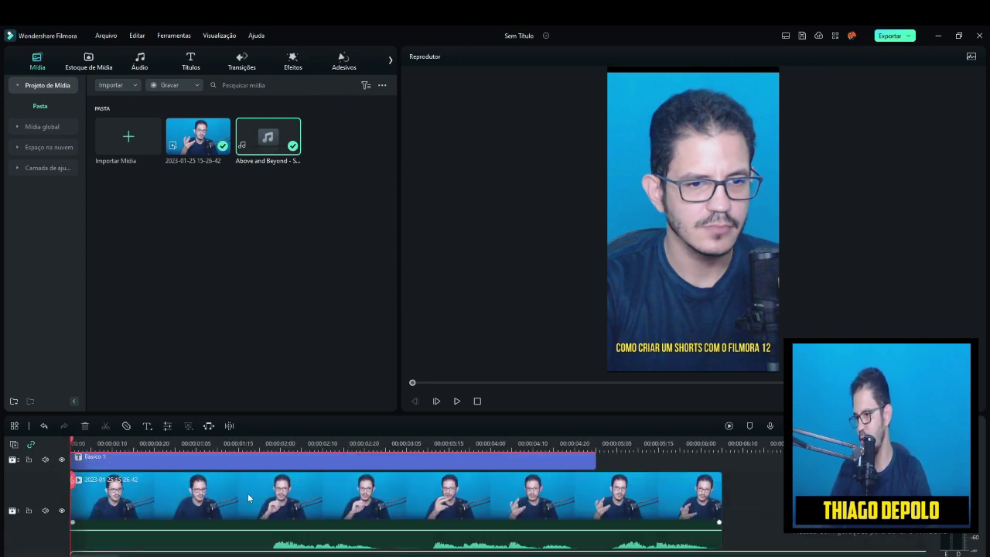
click(259, 446)
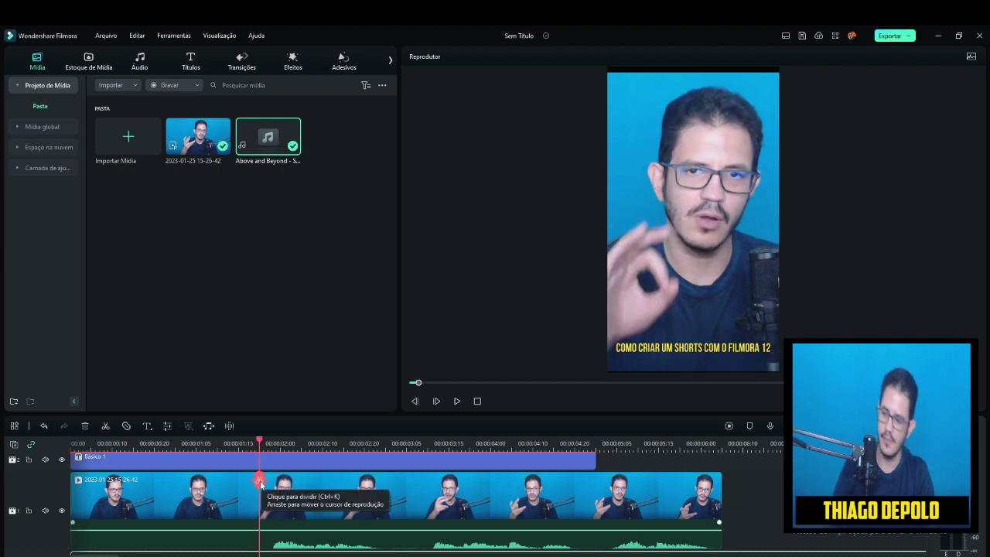
click(220, 484)
drag(259, 481, 255, 481)
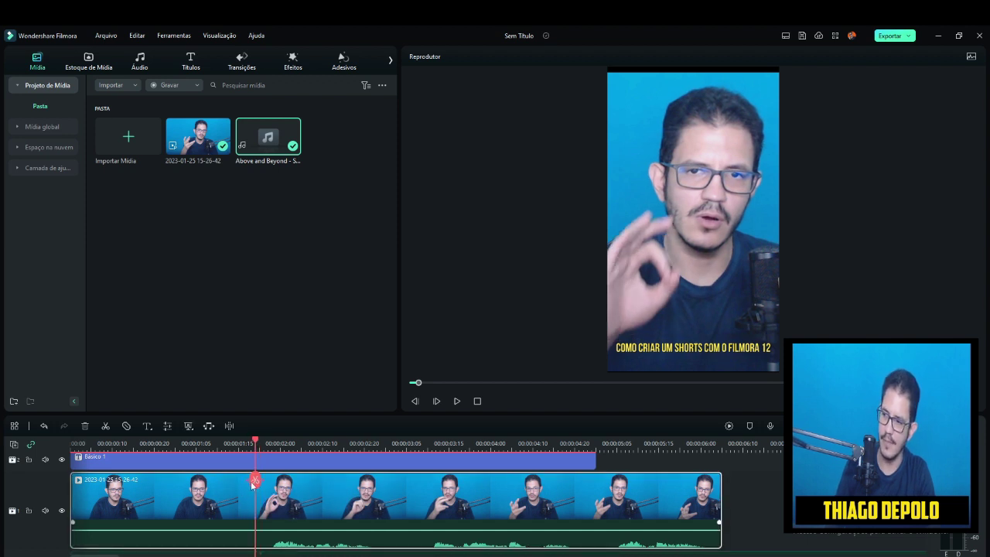
click(256, 481)
key(Delete)
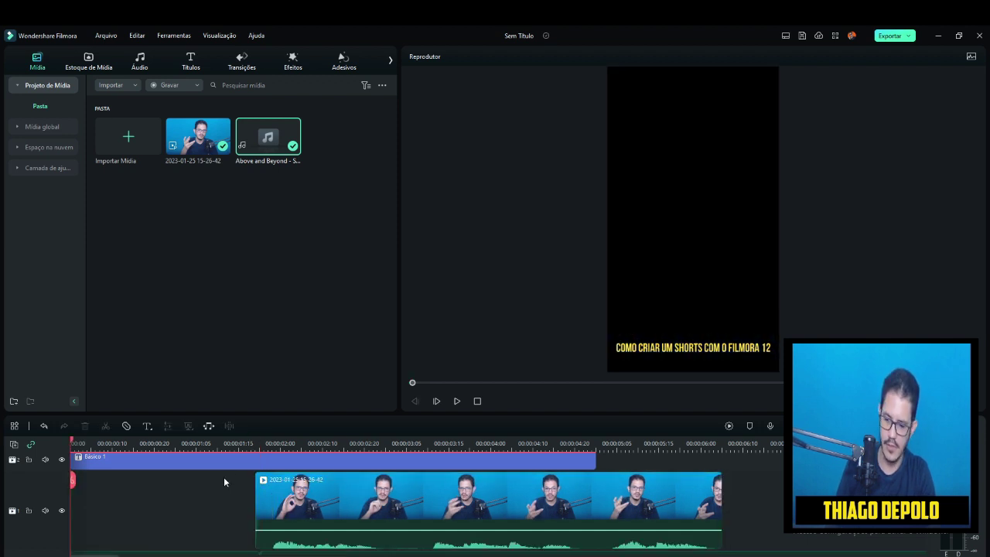
Cut off the title's portion before the trimmed video begins, and move both the title and the video clip to the timeline's start
click(252, 445)
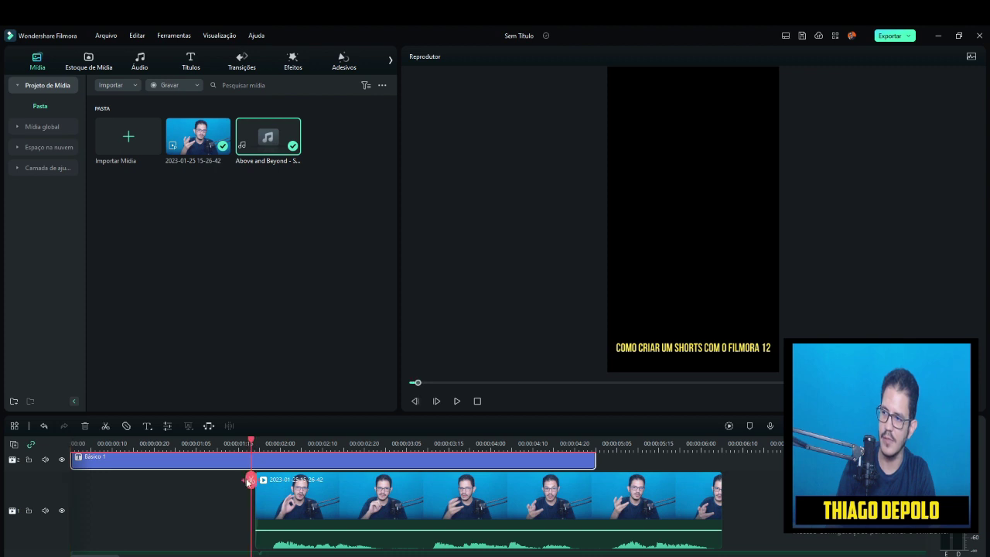
click(249, 479)
key(Delete)
drag(286, 463, 55, 470)
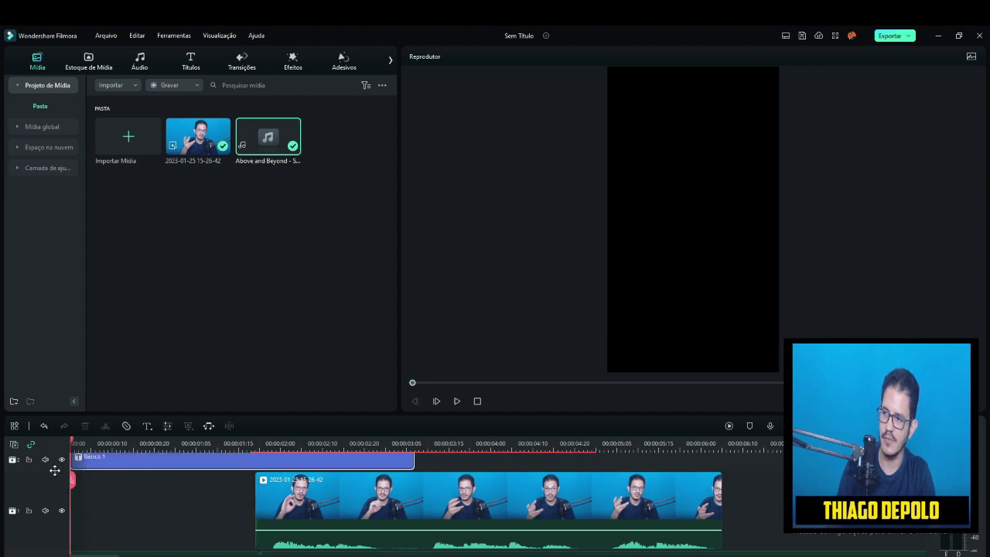
drag(309, 498, 50, 502)
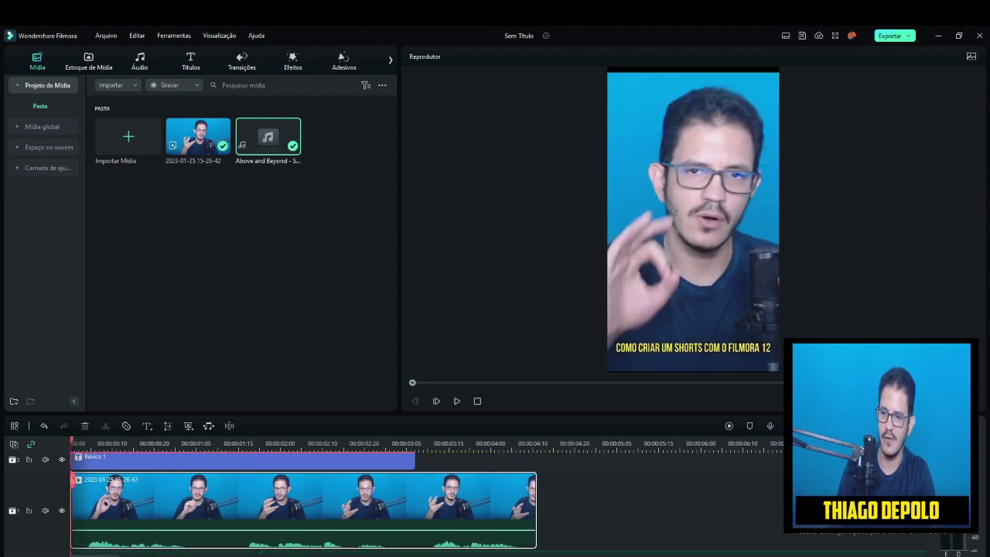
Split the background music at the end of the video clip and delete the remainder
click(536, 442)
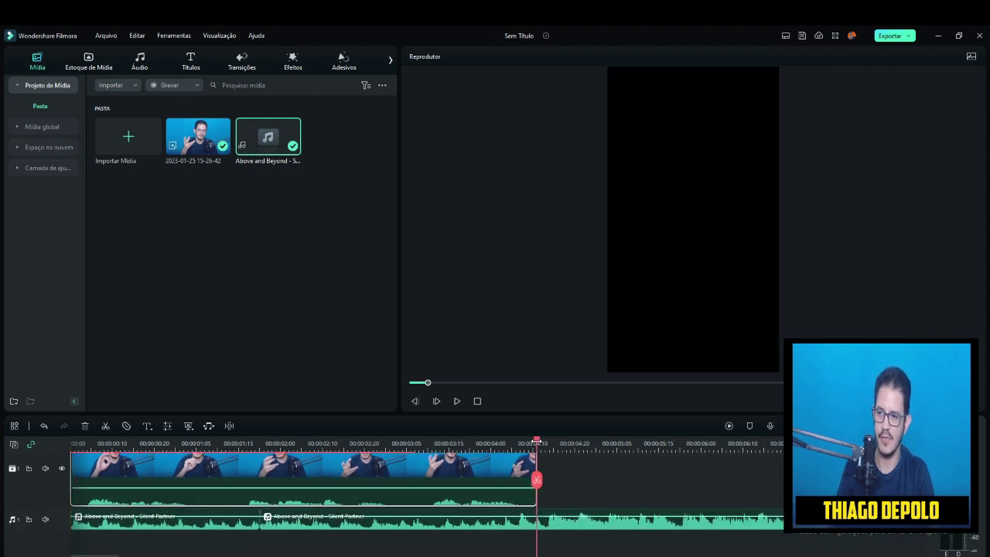
click(537, 479)
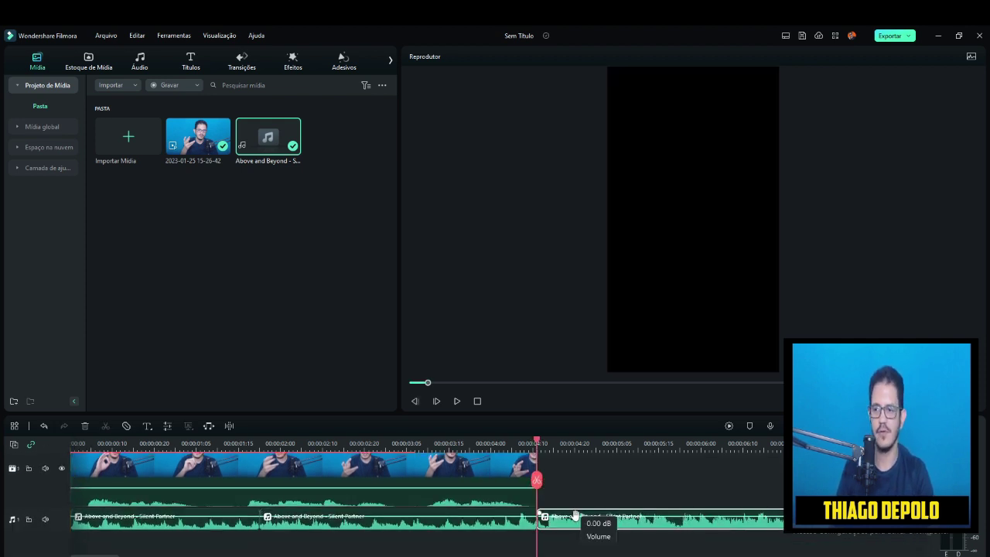
key(Delete)
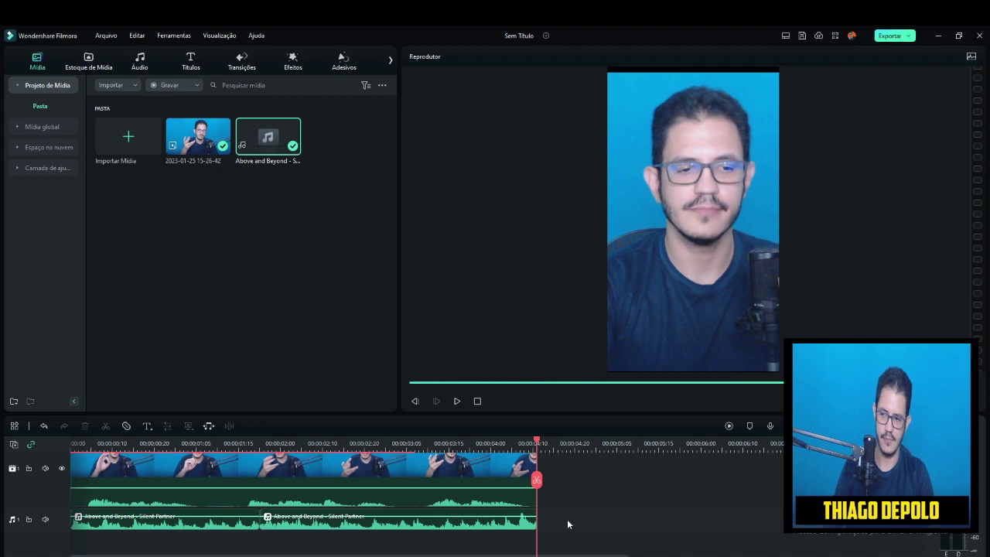
Play back the trimmed edit from near its beginning to check the balance between voice and music
click(103, 441)
drag(103, 439, 98, 440)
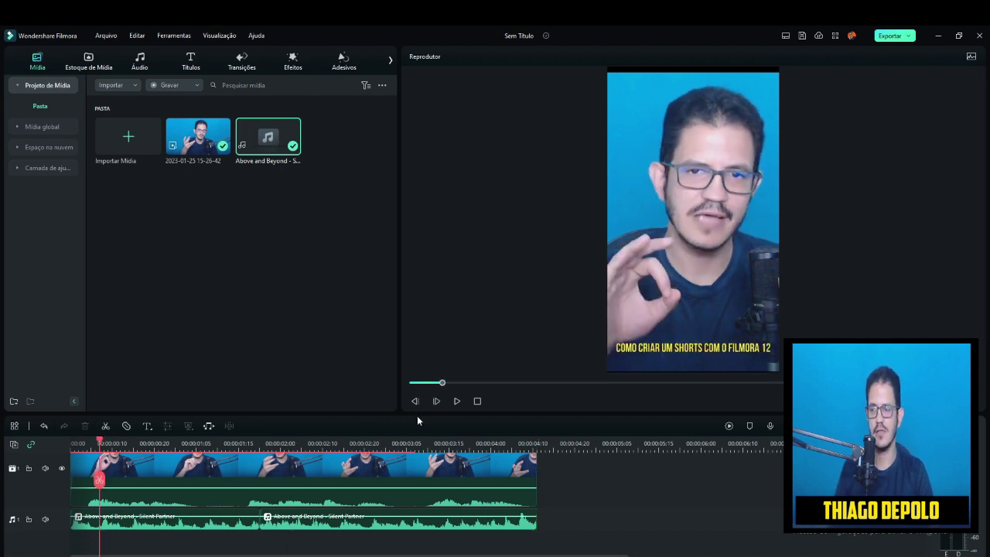
click(457, 402)
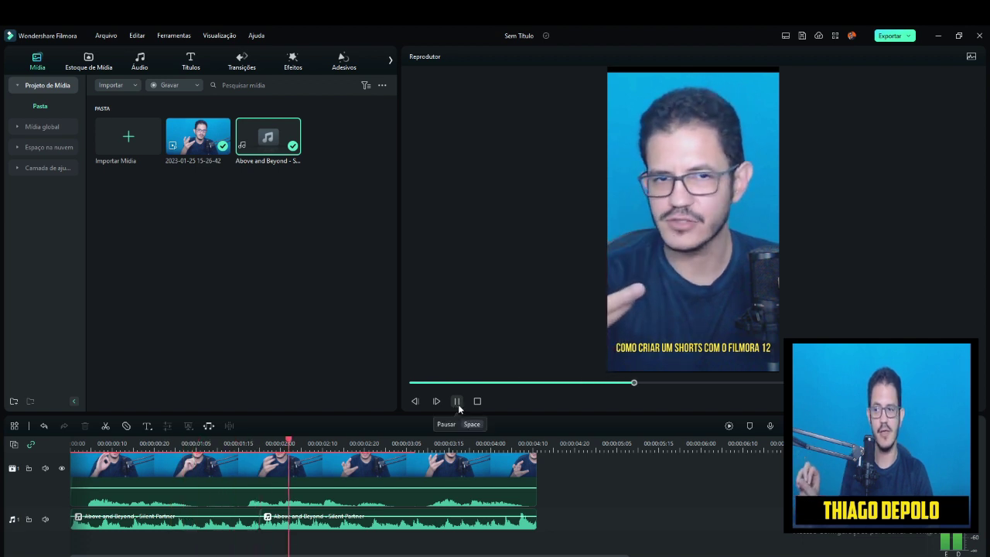
click(457, 401)
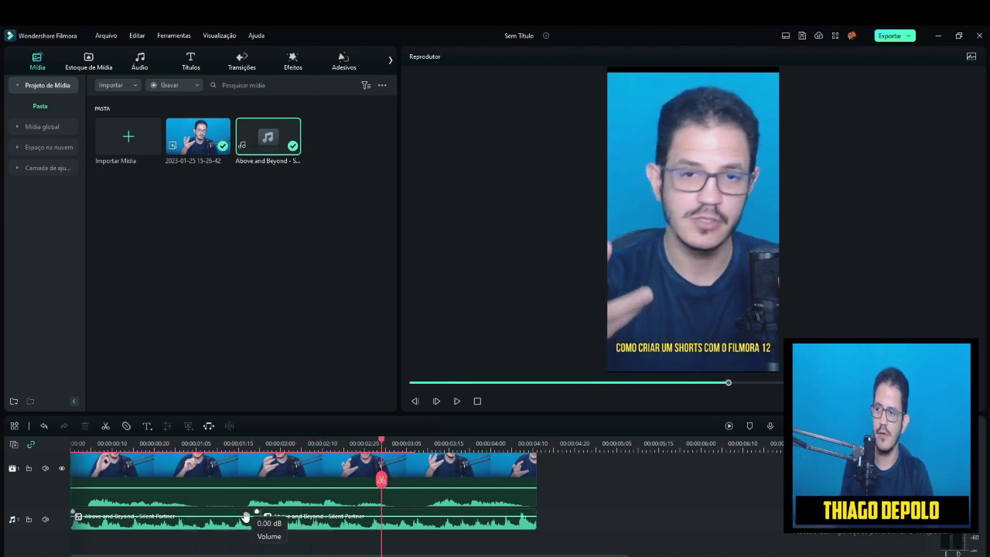
Lower the volume of both background music segments and raise the video clip's audio volume
drag(246, 515, 244, 530)
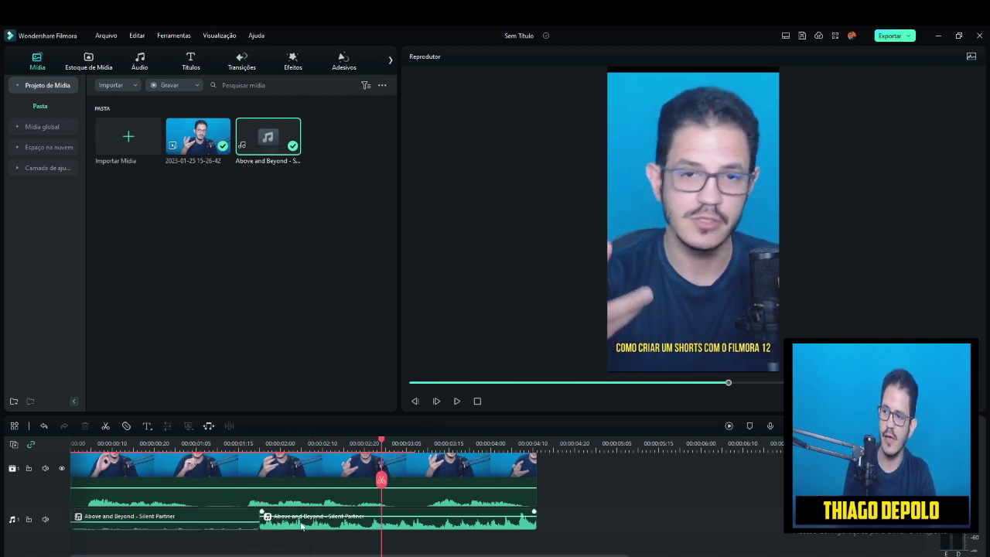
drag(309, 511, 308, 524)
click(316, 473)
drag(315, 491, 315, 481)
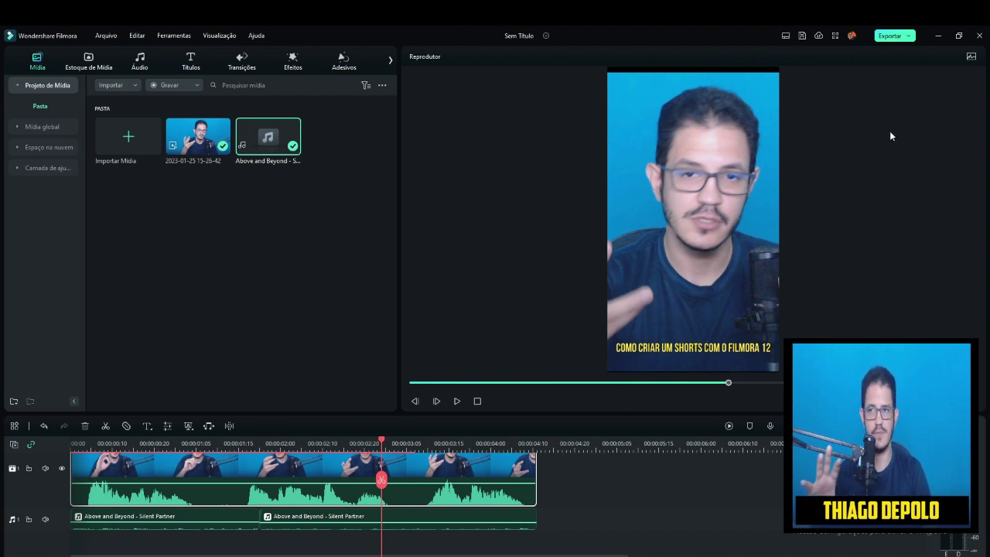
Open the export settings for the iPhone device and set a custom resolution of 1080 x 1920
click(890, 37)
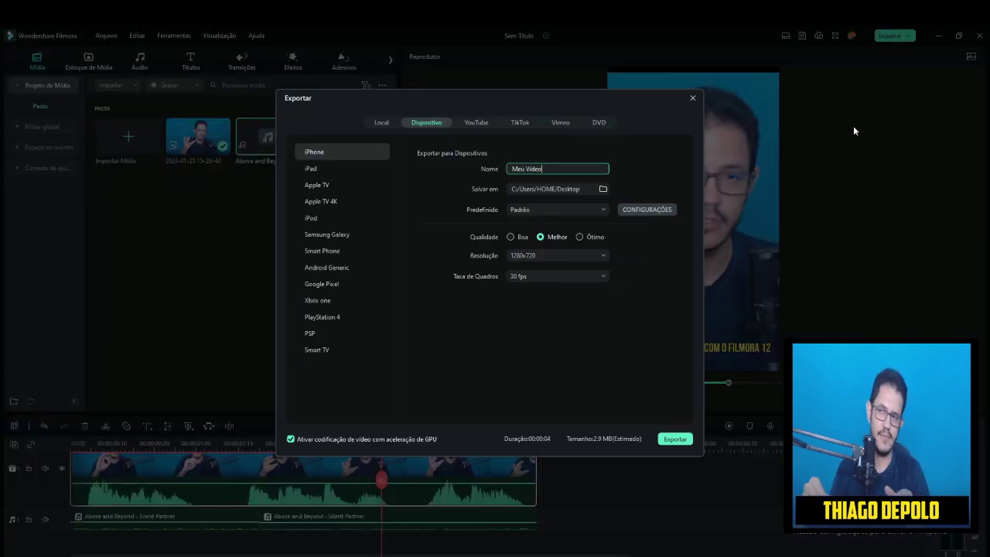
click(529, 256)
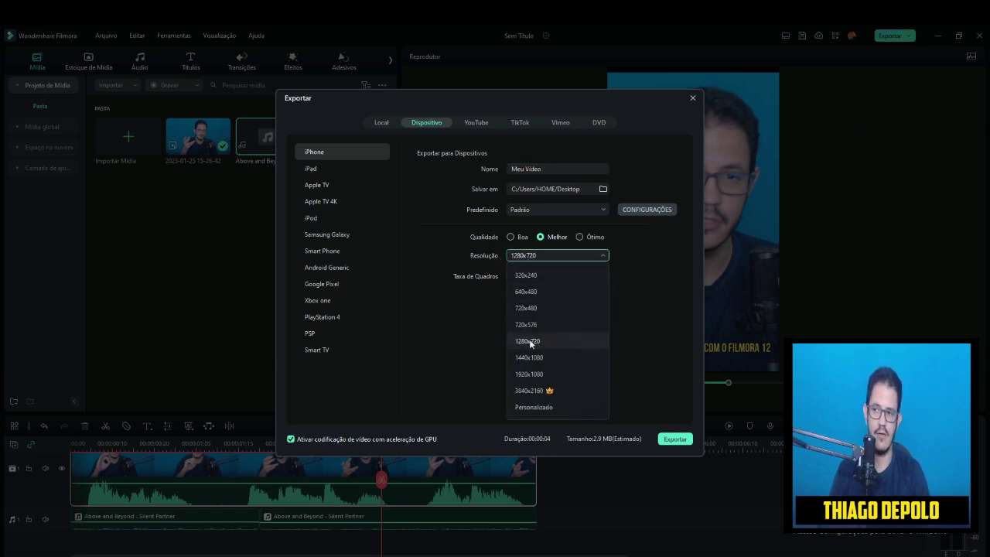
click(552, 410)
click(532, 279)
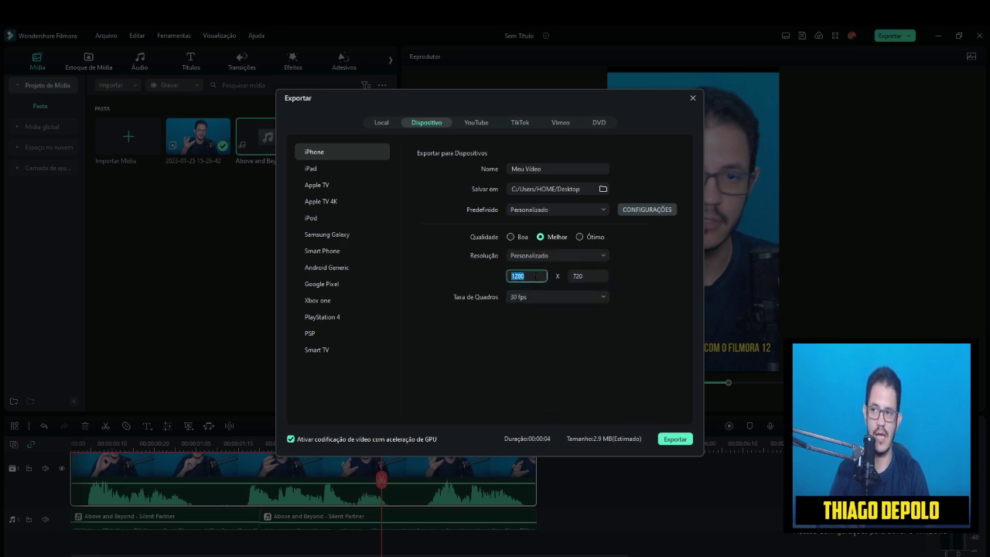
text(10)
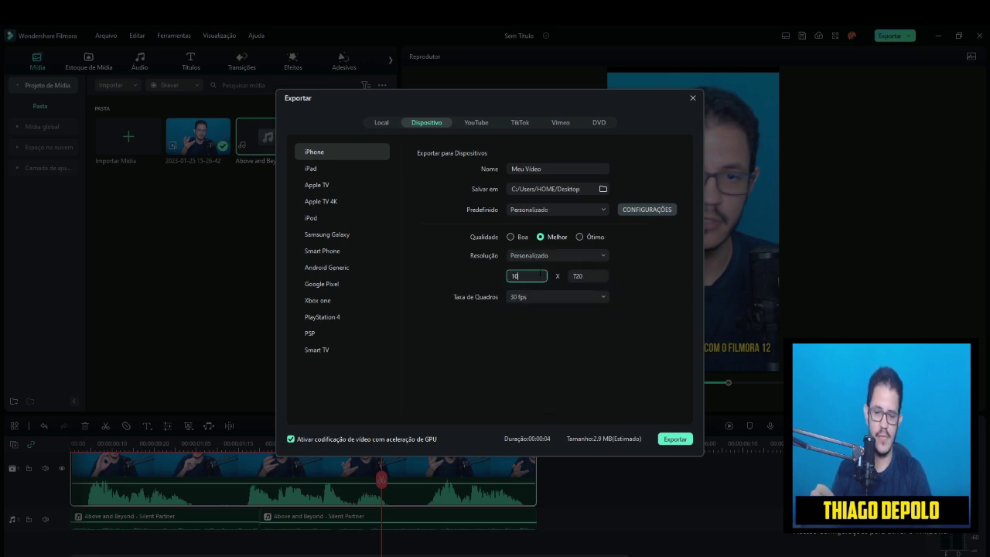
text(80)
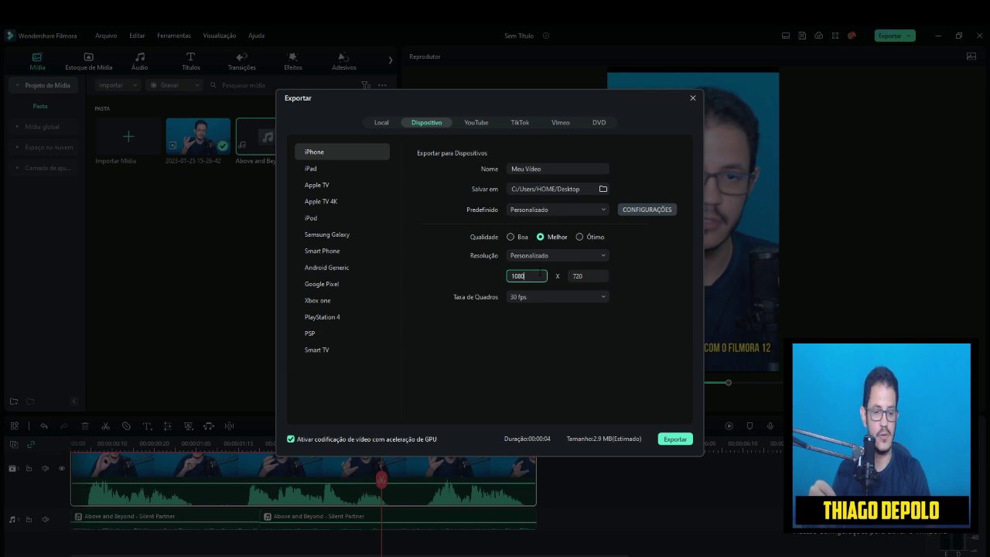
click(587, 278)
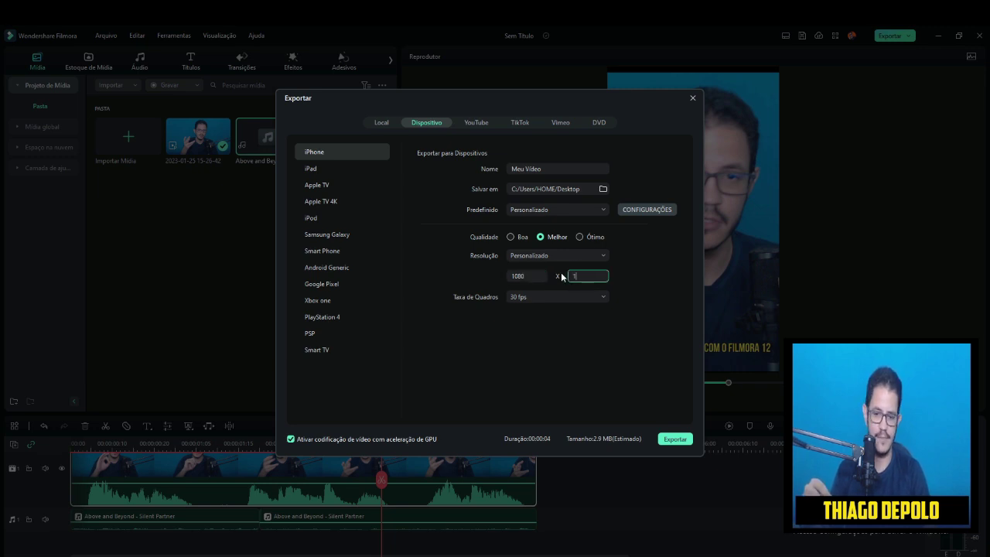
text(20)
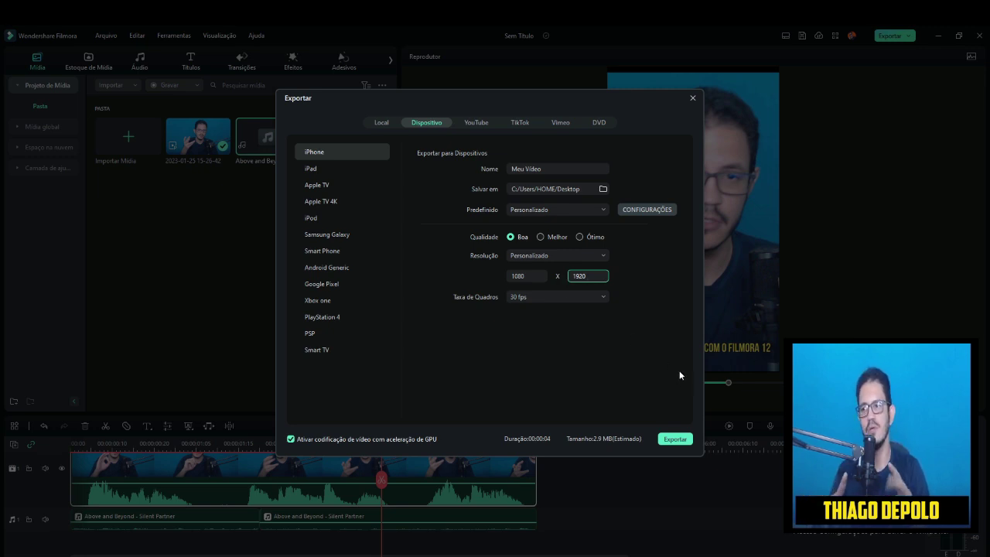
Open the export preset's detailed configuration and enter 1080 x 1920 as its custom video resolution
click(571, 214)
click(554, 246)
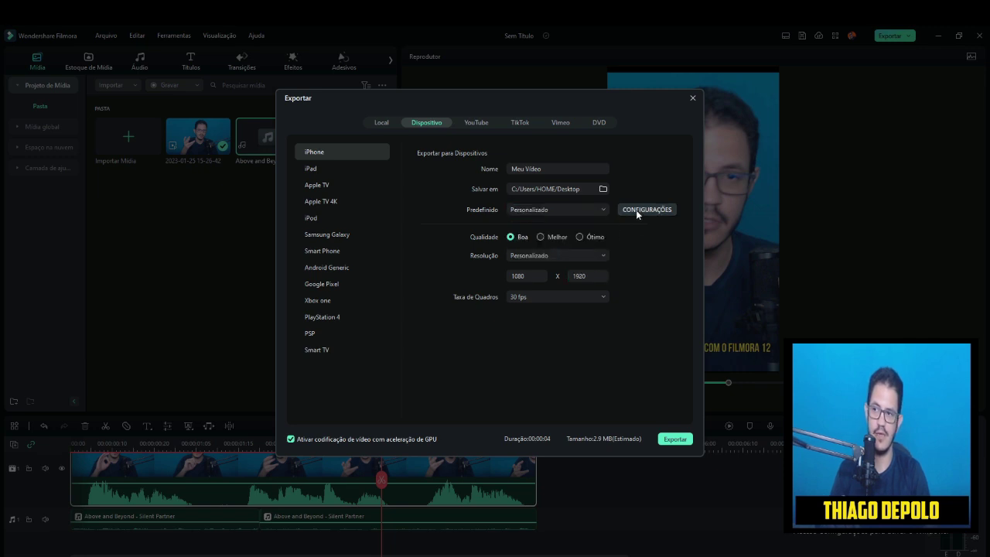
click(638, 210)
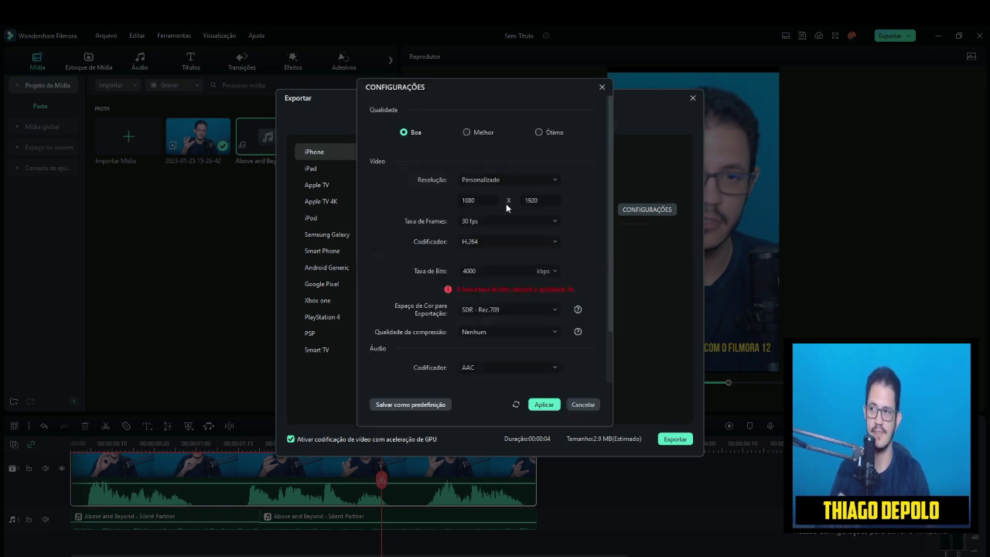
click(485, 200)
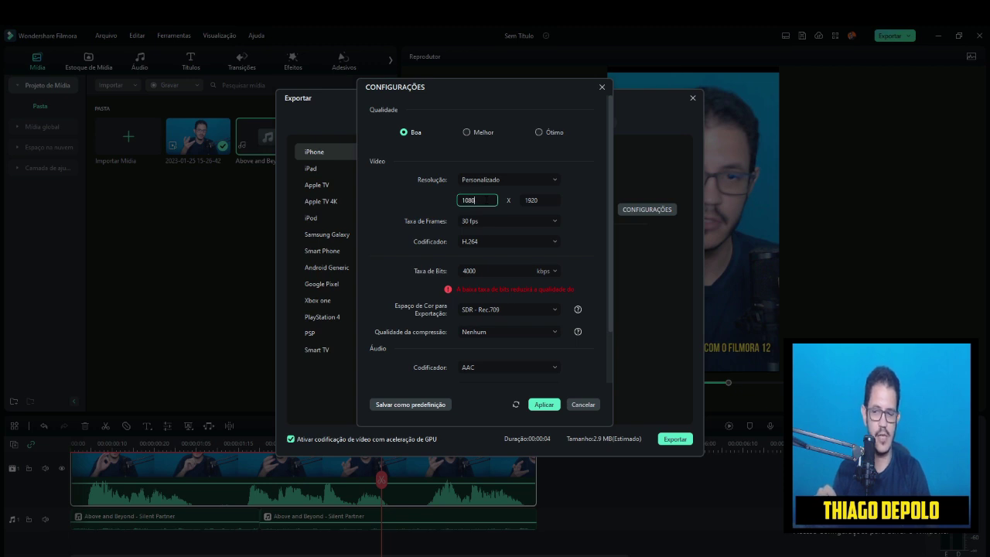
double_click(532, 201)
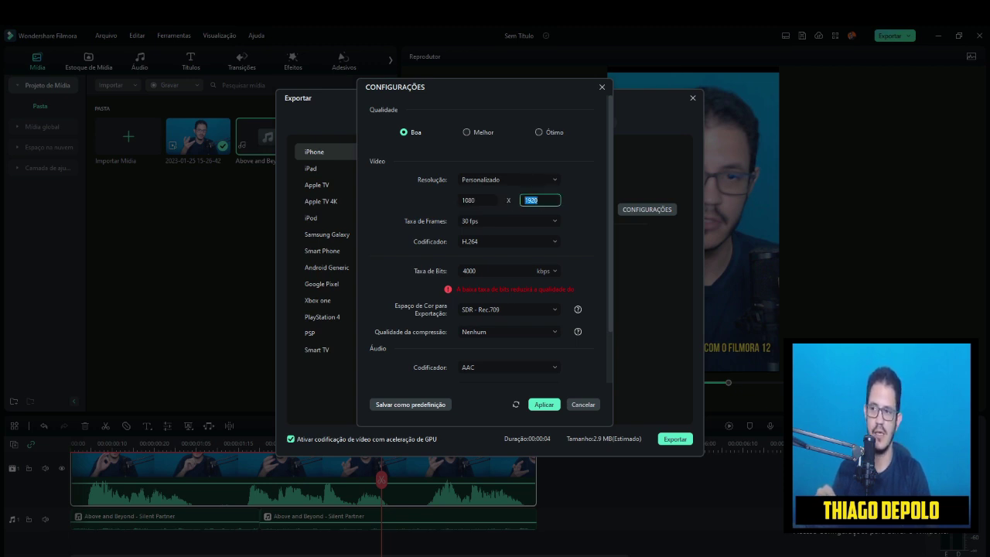
text(1)
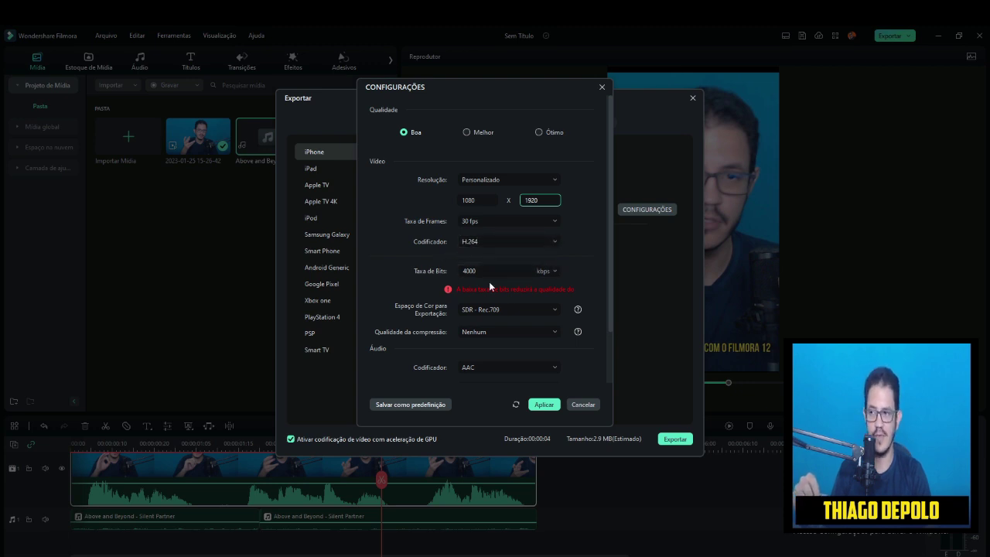
Check the bit rate and export colour space options, and set the compression quality to Baixo
click(536, 270)
click(553, 272)
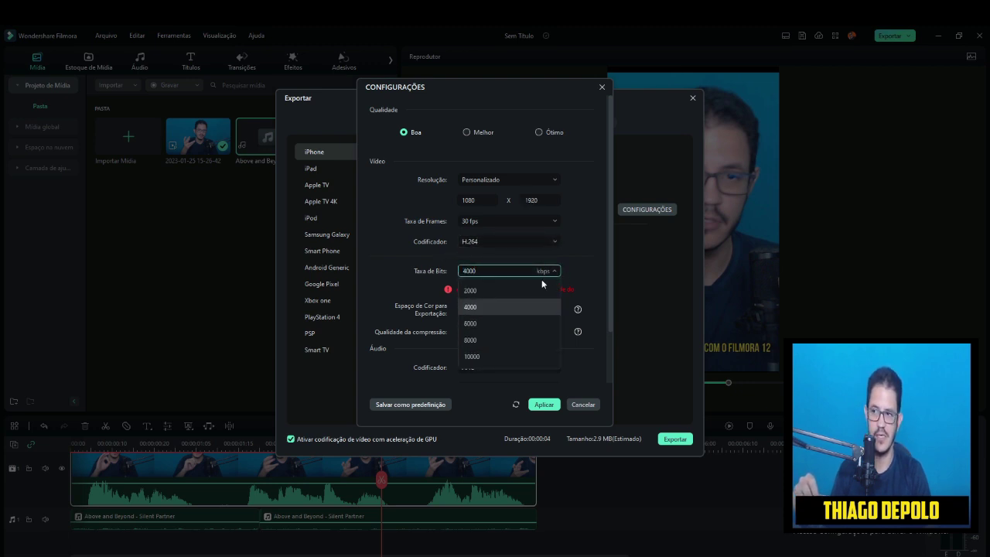
click(595, 270)
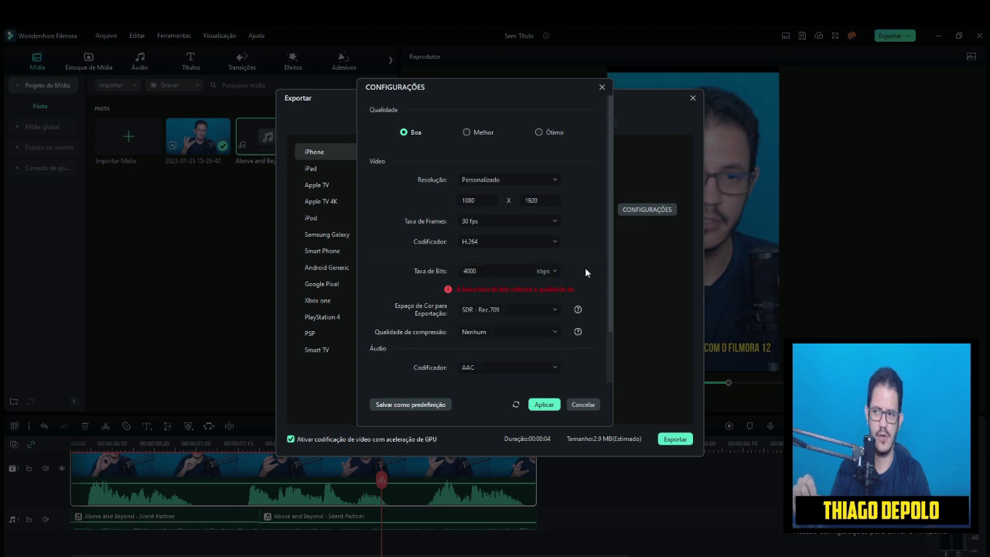
click(529, 309)
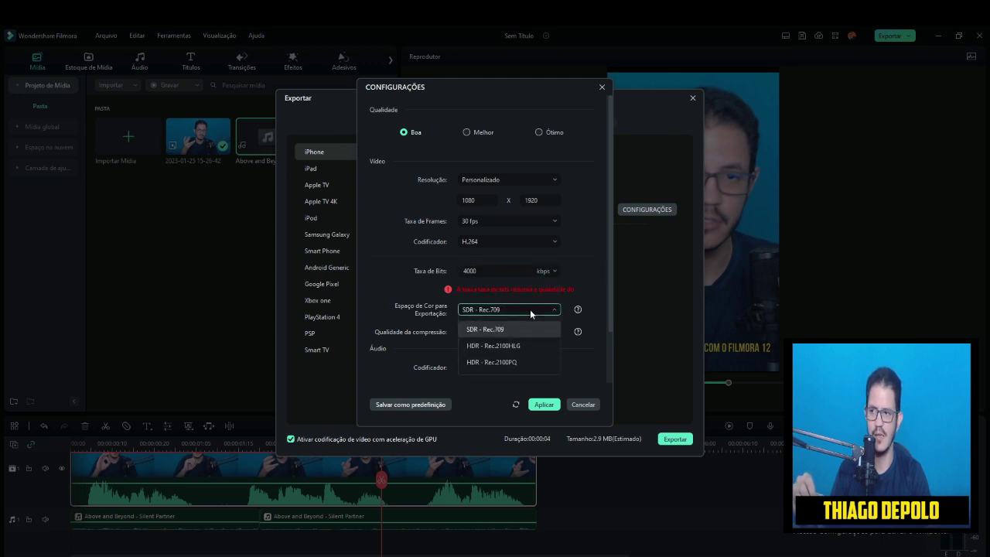
click(514, 314)
click(520, 331)
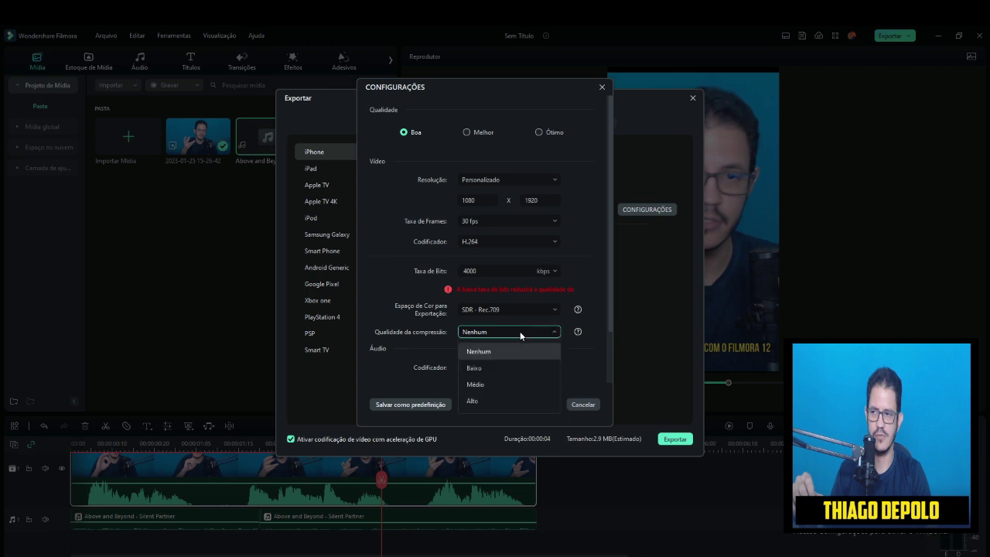
click(520, 331)
click(519, 331)
click(510, 362)
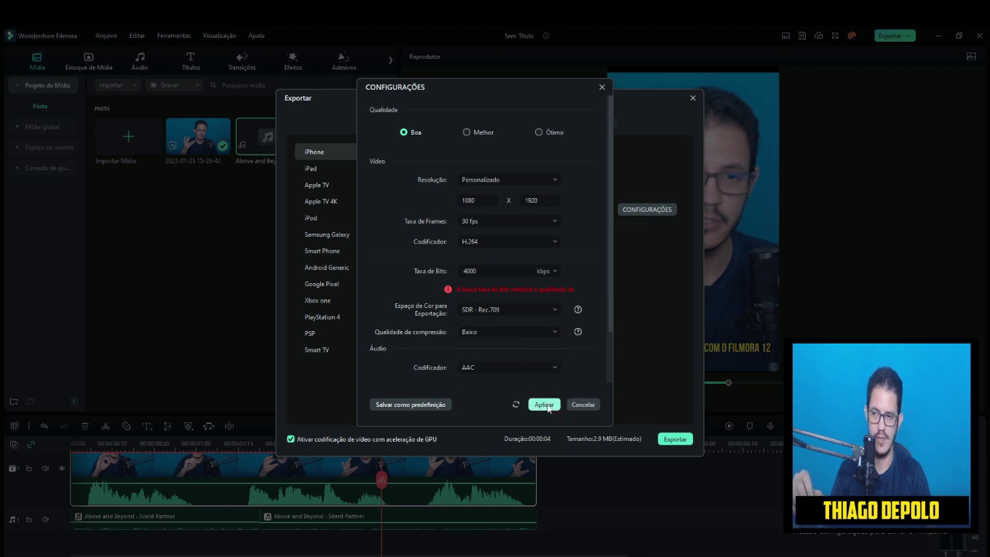
Save the current export configuration as a preset named Shorts
click(422, 407)
key(BackSpace)
key(BackSpace)
key(BackSpace)
key(BackSpace)
key(BackSpace)
key(BackSpace)
key(BackSpace)
key(BackSpace)
key(BackSpace)
key(BackSpace)
key(BackSpace)
key(BackSpace)
key(BackSpace)
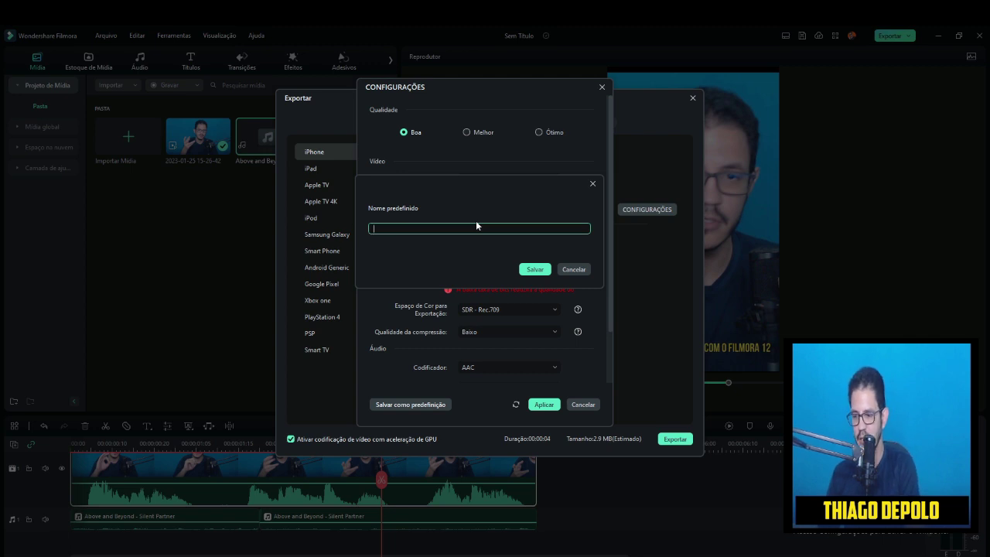
text(Shorts)
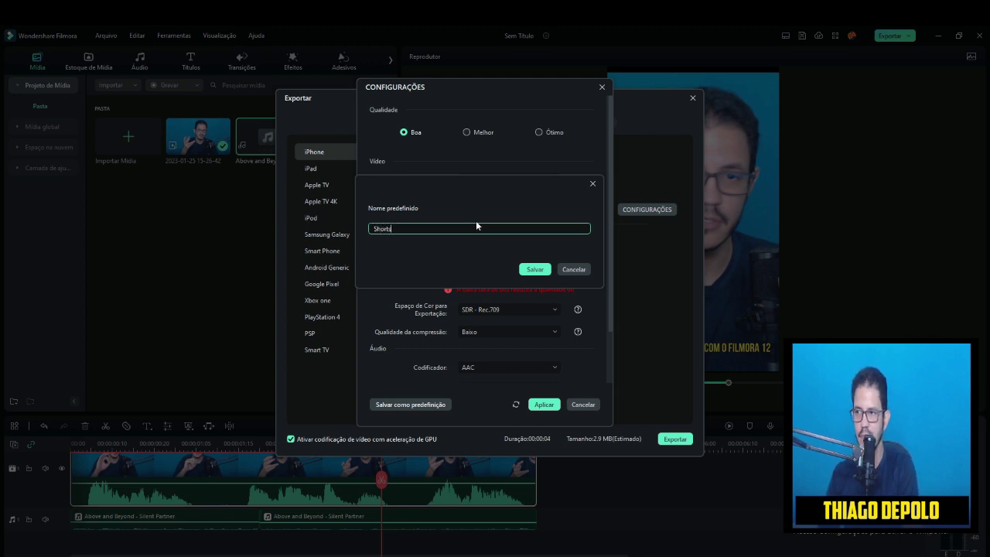
click(533, 269)
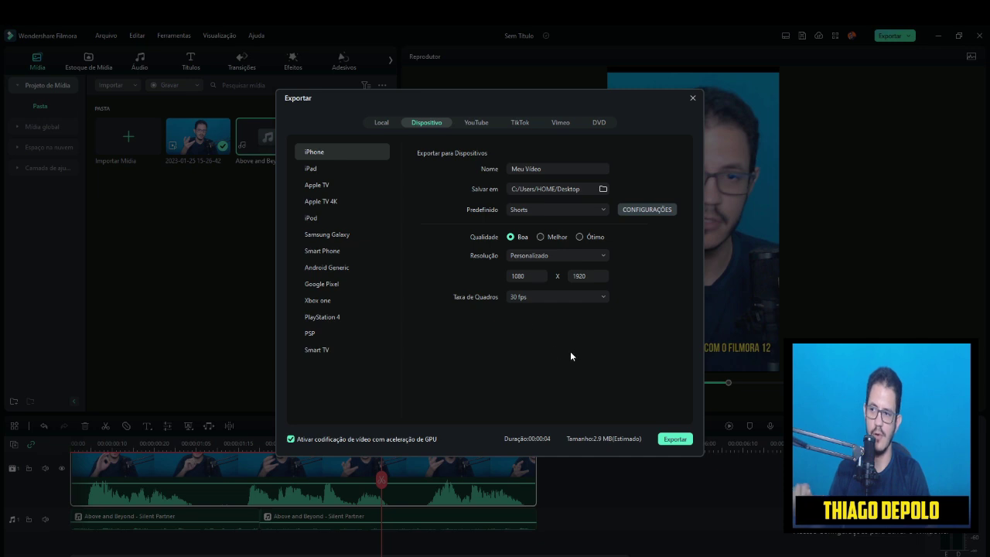
Switch the export preset to Padrão and back to Shorts, and export the video
click(573, 206)
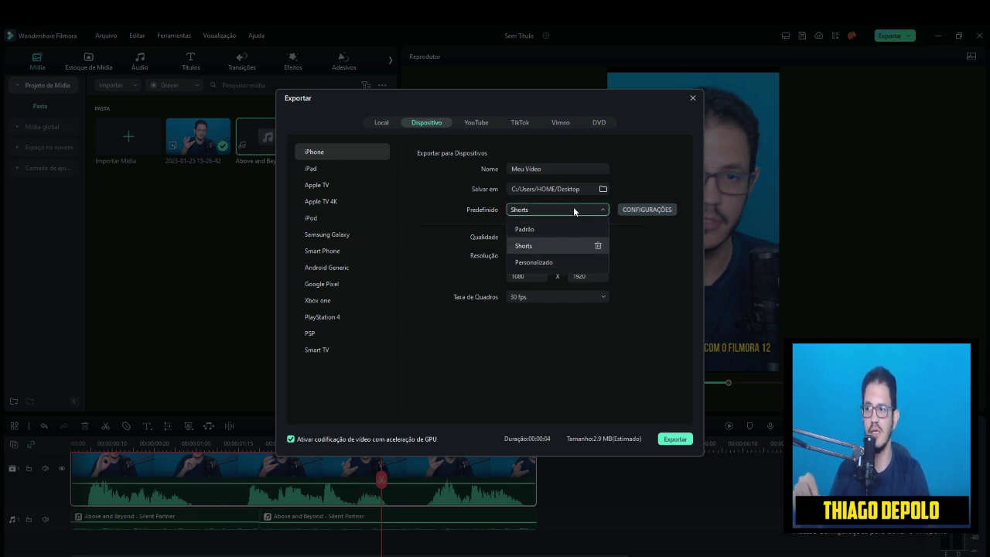
click(588, 229)
click(569, 217)
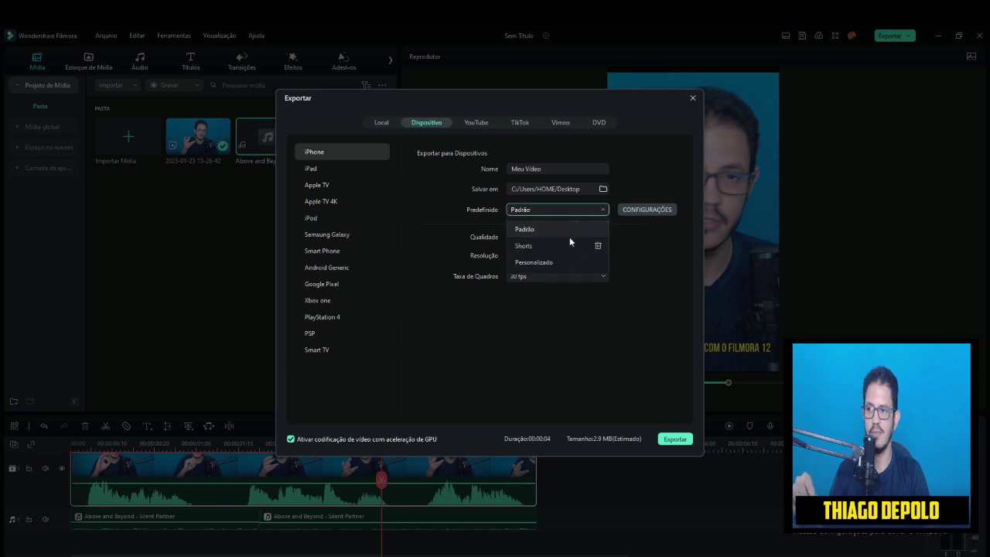
click(554, 245)
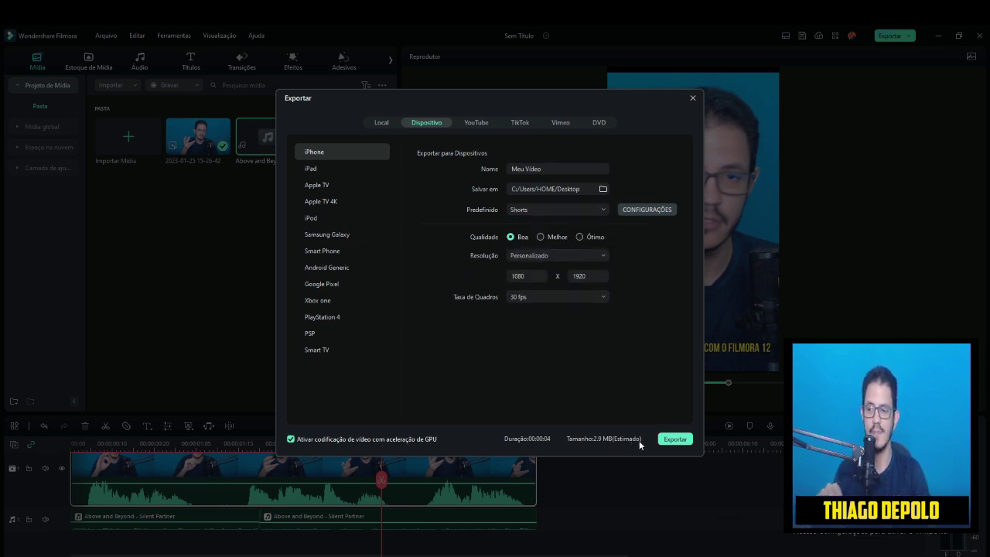
click(675, 440)
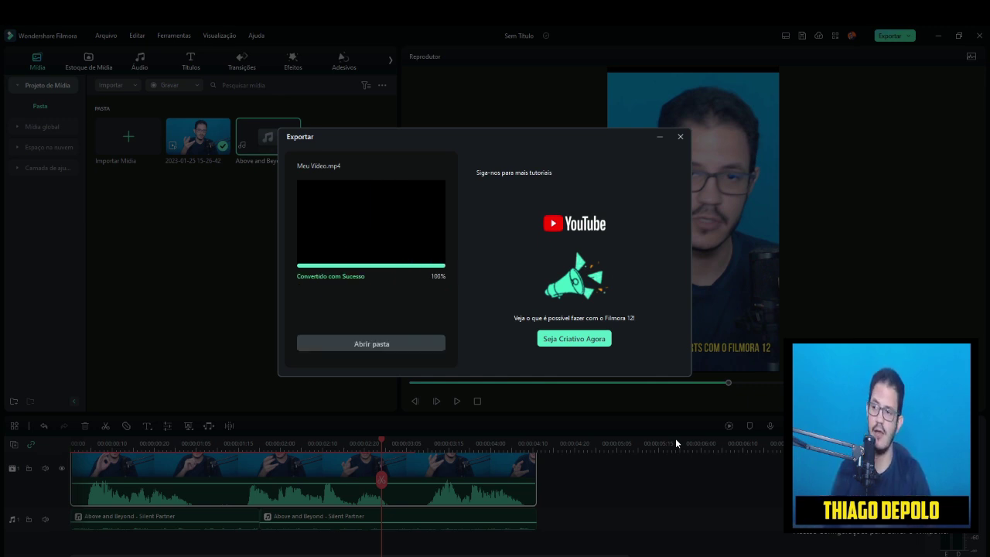
Open the export folder in File Explorer, play the Meu Vídeo file to check the result, and close the player
click(412, 336)
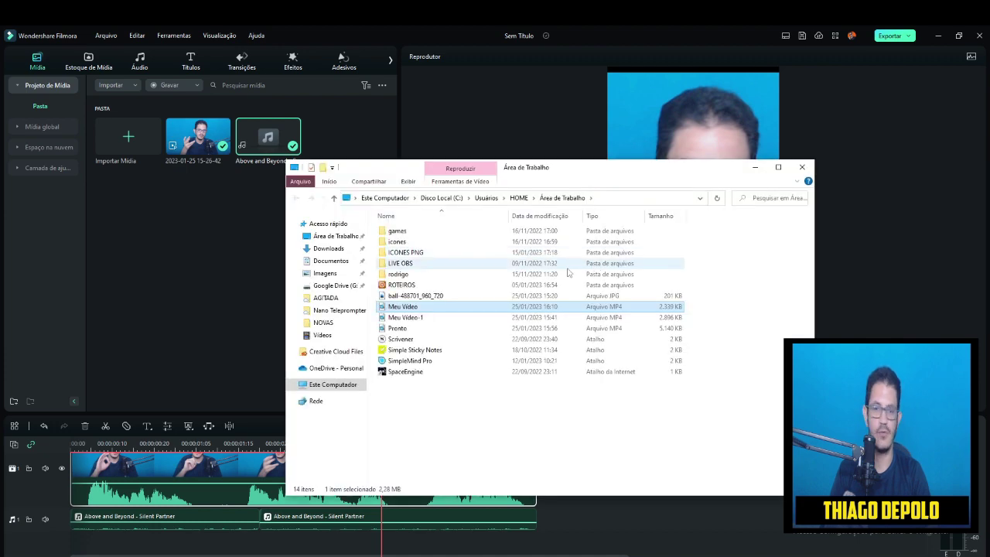
double_click(447, 307)
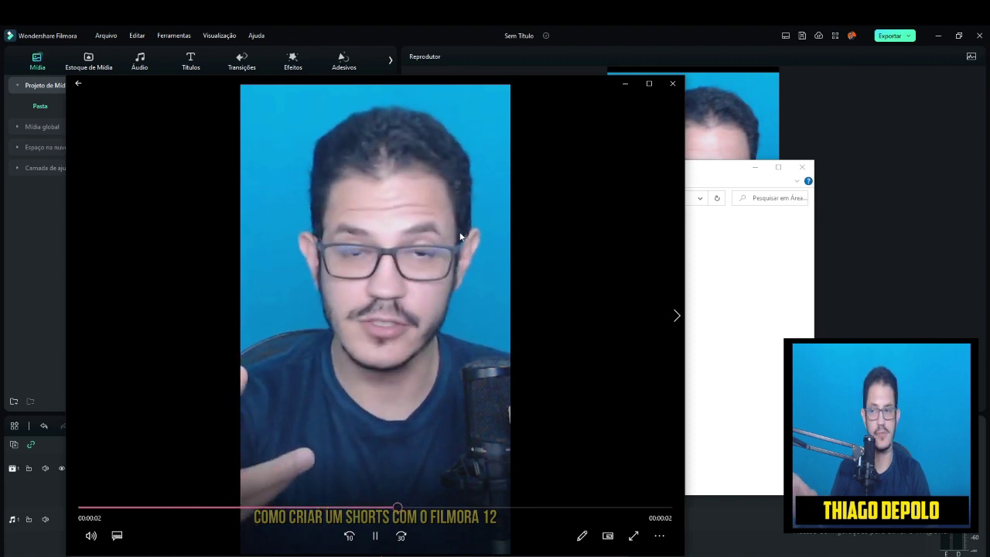
click(672, 84)
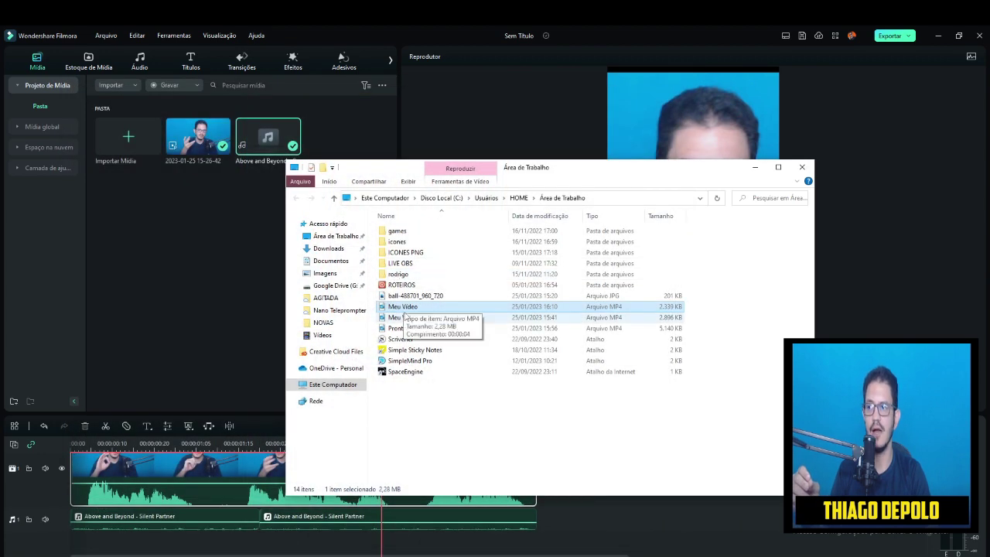
Delete the exported Meu Vídeo MP4 file from the Área de Trabalho folder
right_click(398, 310)
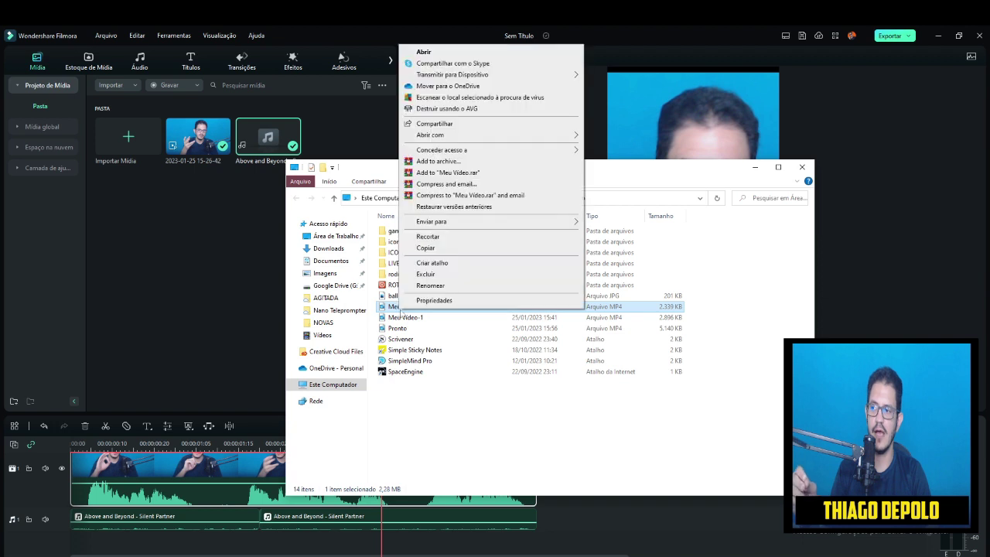
click(432, 275)
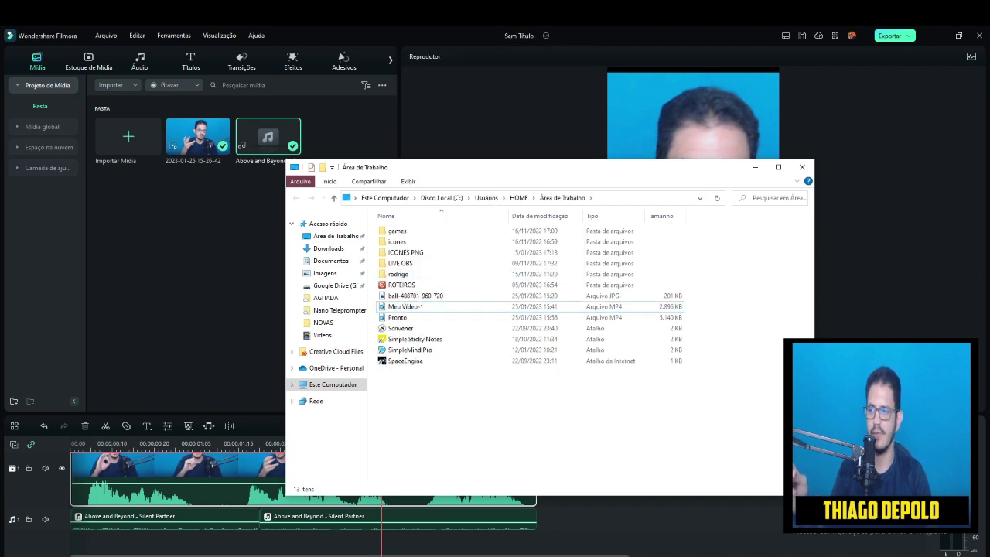